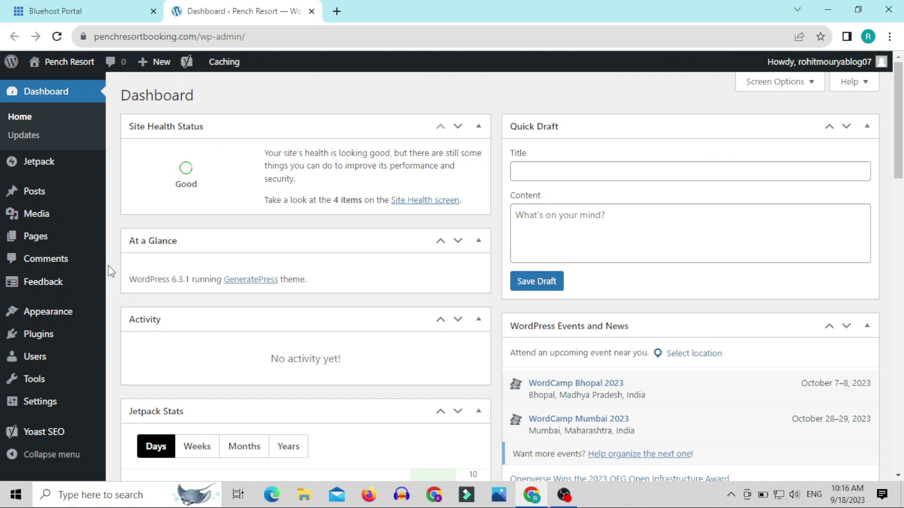
Open the site's General settings and highlight the current Site Title text.
{"action": "mouse_move", "coordinate": [32, 408]}
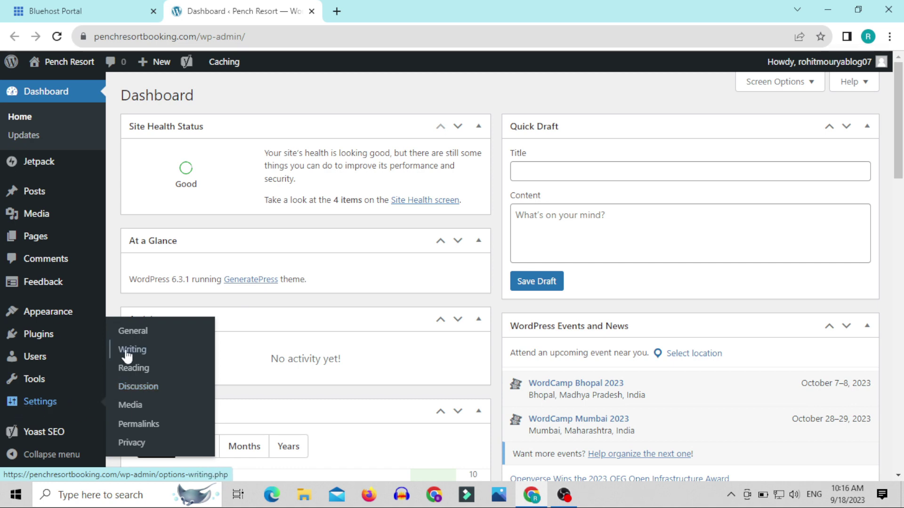
{"action": "left_click", "coordinate": [134, 333]}
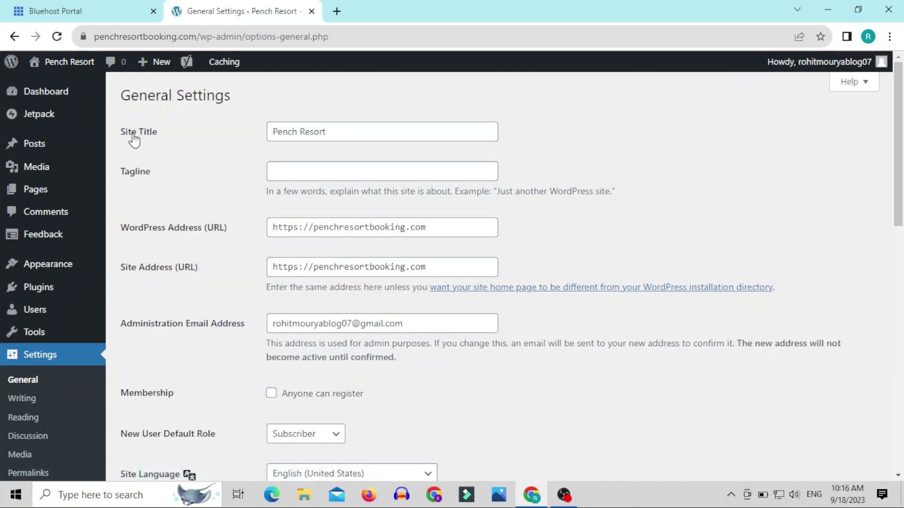
{"action": "left_click_drag", "start_coordinate": [120, 132], "coordinate": [166, 130]}
{"action": "left_click_drag", "start_coordinate": [371, 133], "coordinate": [268, 133]}
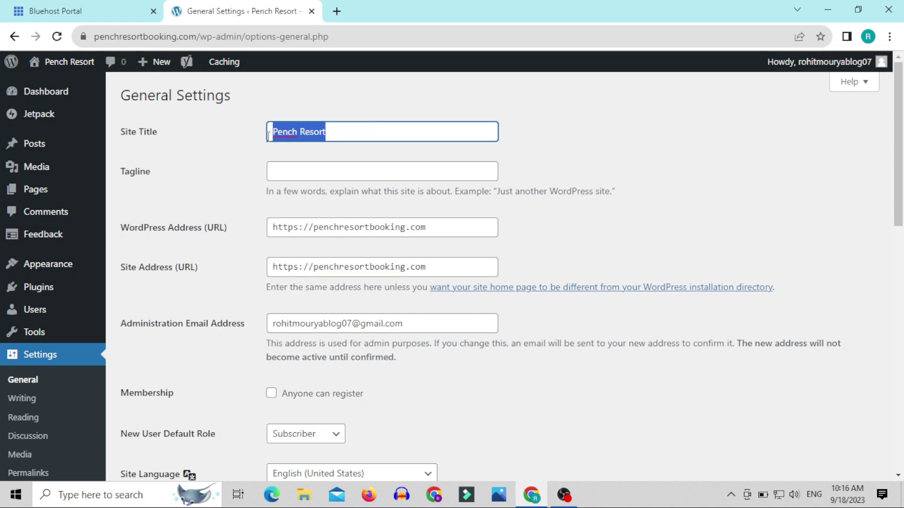
Open the live site in a separate browser tab and examine the site title in its header.
{"action": "mouse_move", "coordinate": [44, 60]}
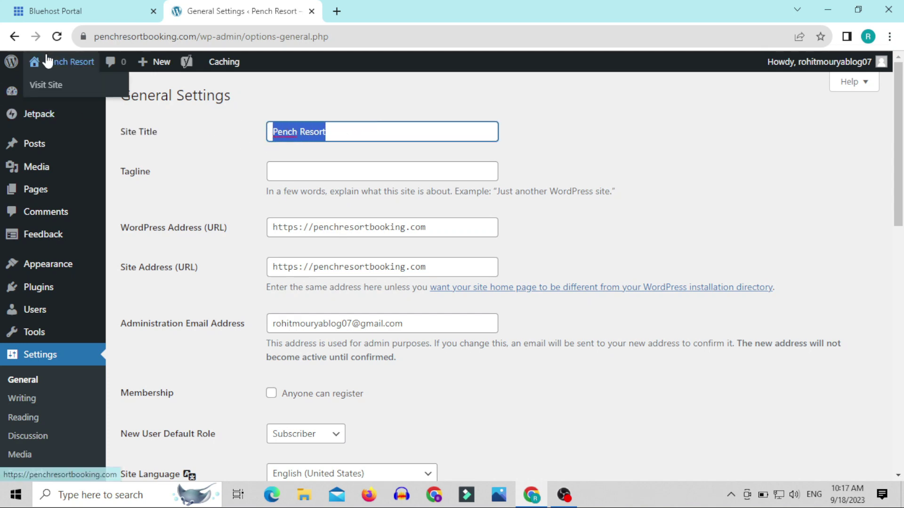
{"action": "right_click", "coordinate": [45, 89]}
{"action": "left_click", "coordinate": [71, 94]}
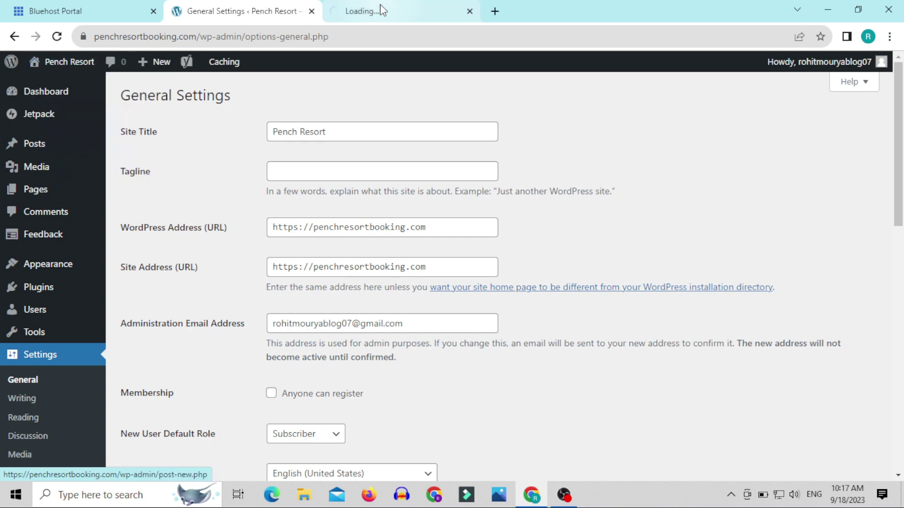
{"action": "left_click", "coordinate": [377, 11]}
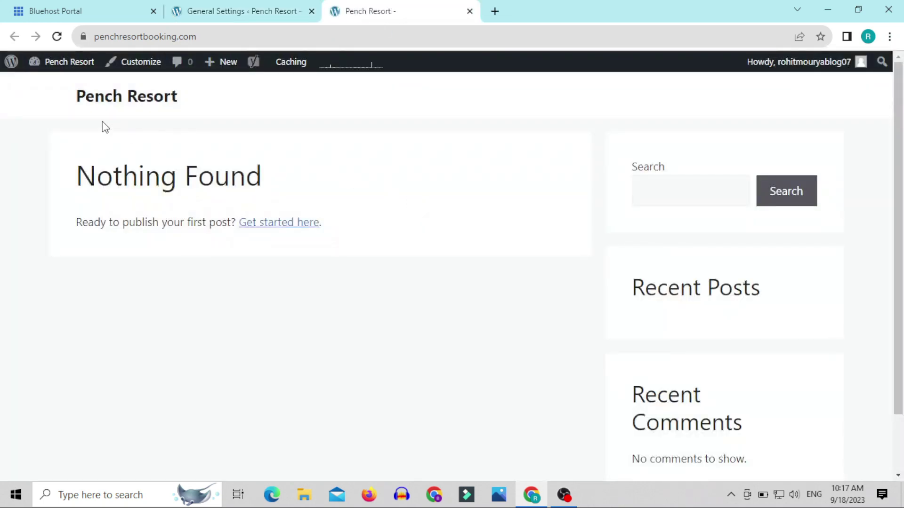
{"action": "left_click_drag", "start_coordinate": [66, 96], "coordinate": [349, 127]}
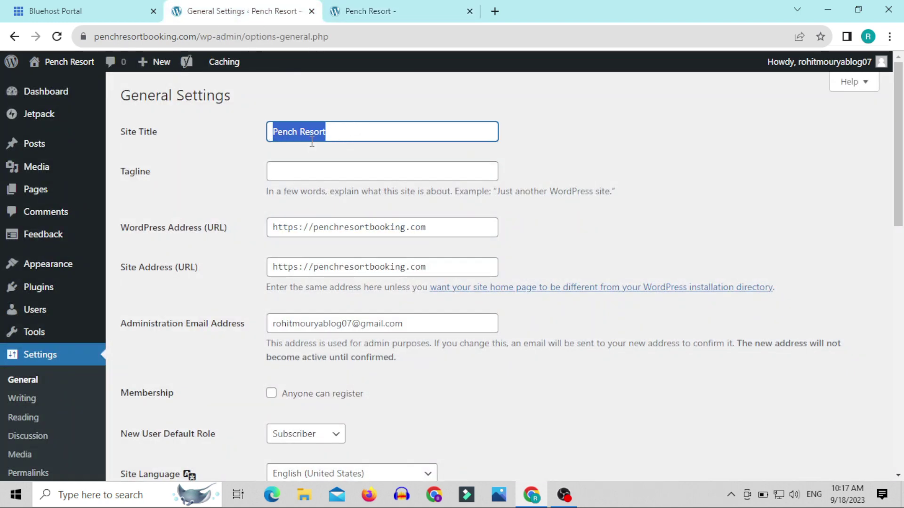
Compare the Site Title and Tagline fields in General Settings with the header of the live site.
{"action": "left_click", "coordinate": [284, 135]}
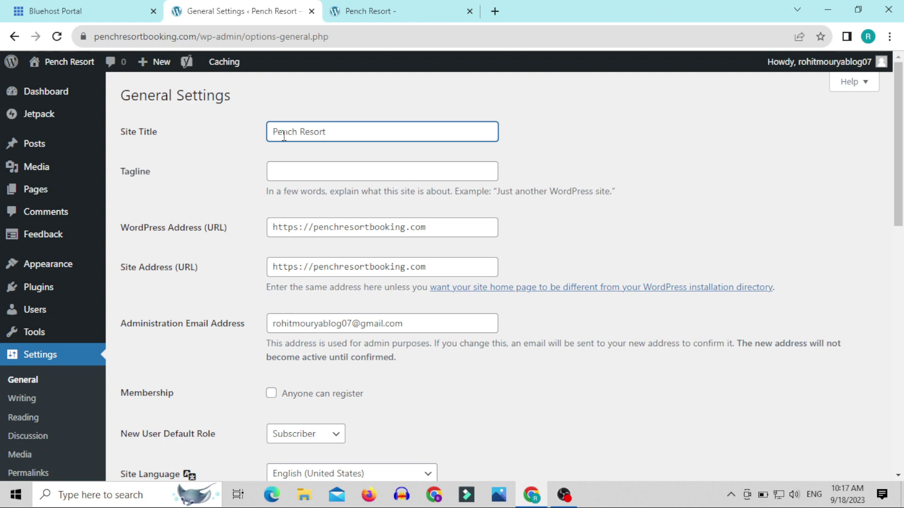
{"action": "left_click", "coordinate": [267, 174]}
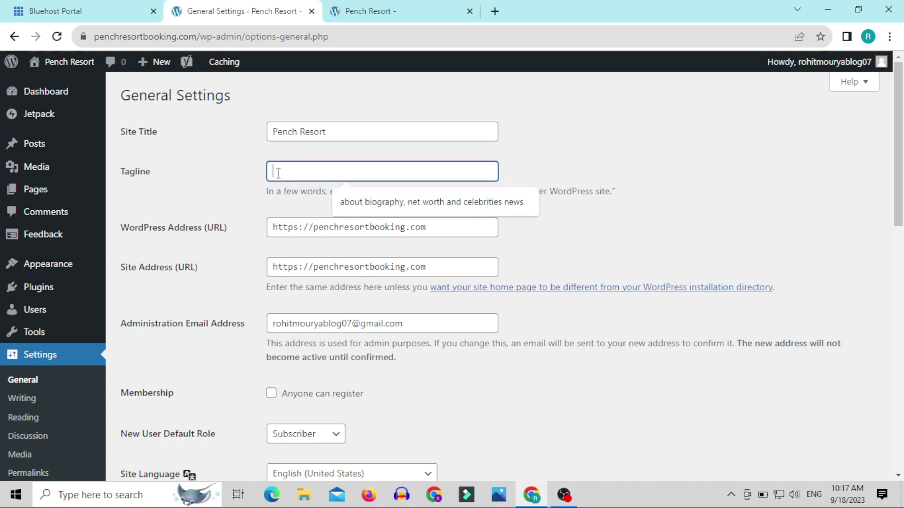
{"action": "left_click", "coordinate": [367, 3]}
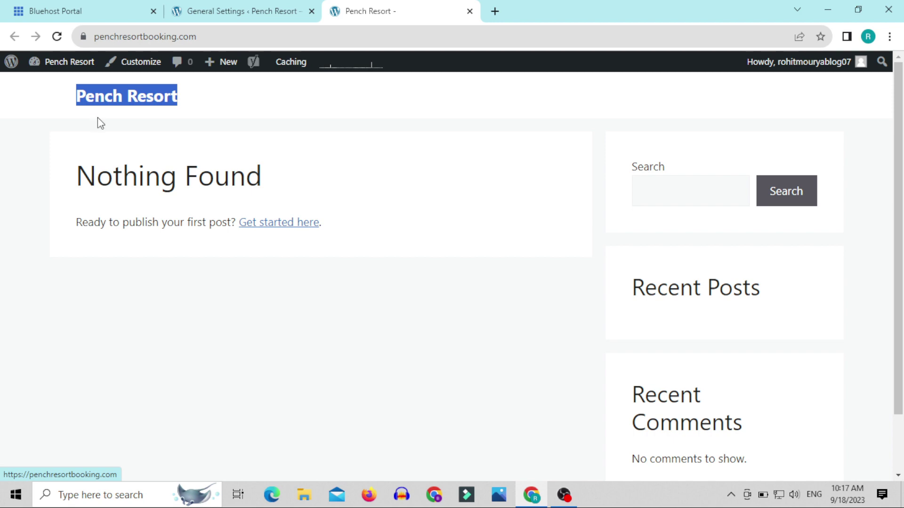
{"action": "left_click", "coordinate": [252, 11]}
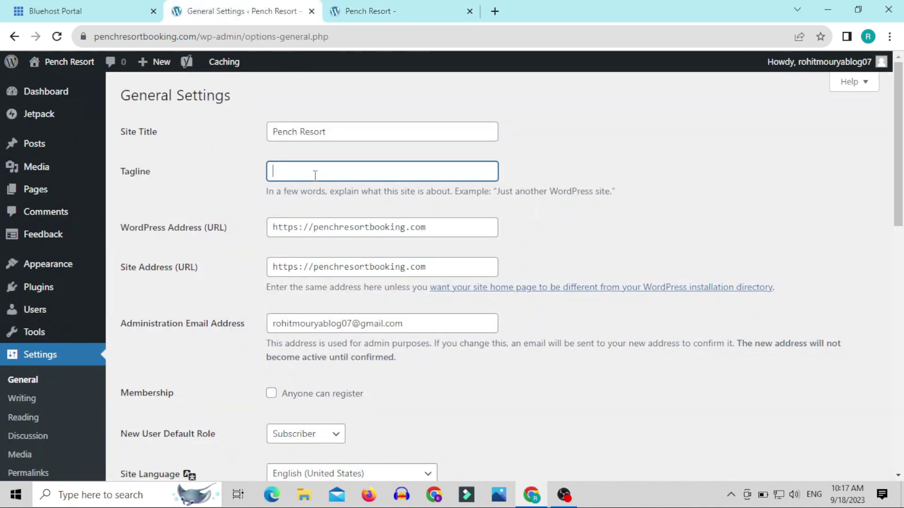
{"action": "left_click", "coordinate": [380, 11]}
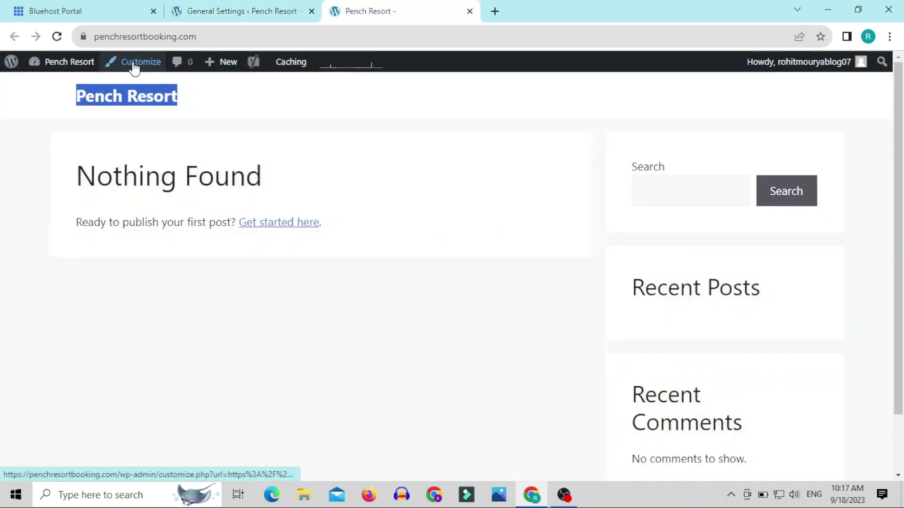
{"action": "left_click", "coordinate": [247, 10]}
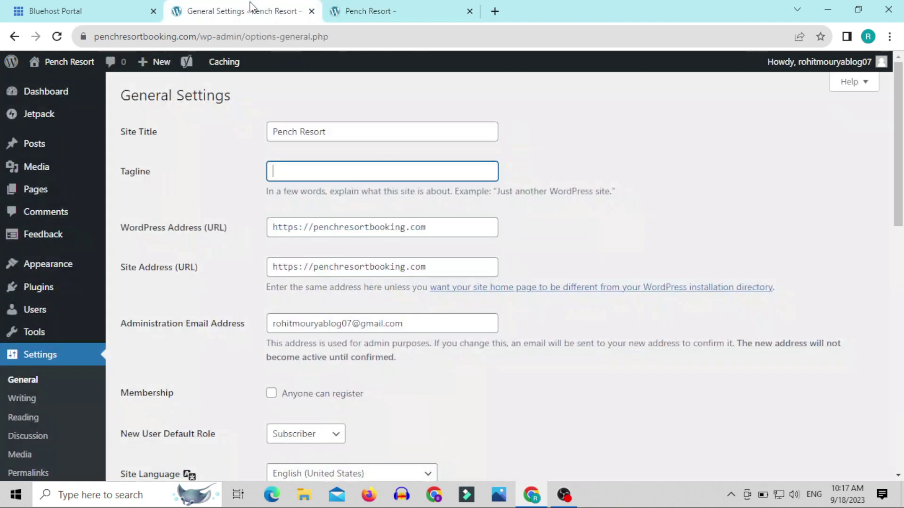
{"action": "left_click", "coordinate": [394, 3]}
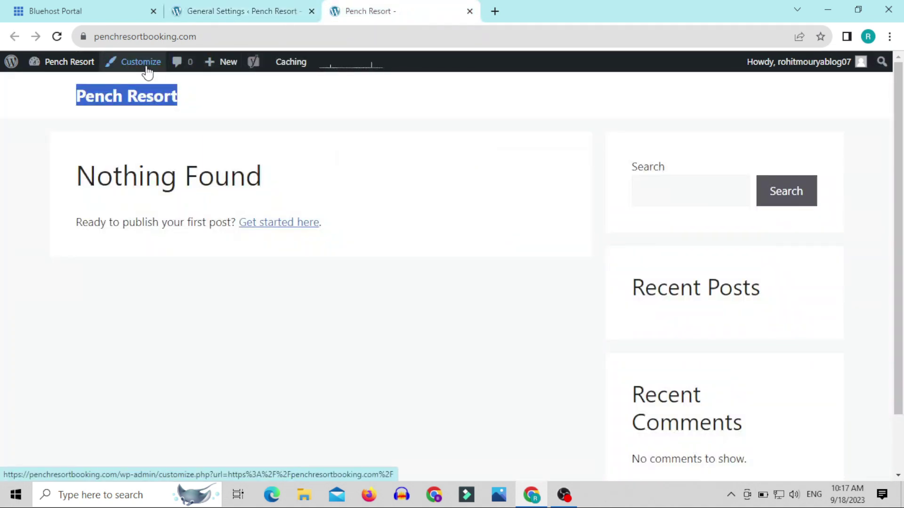
{"action": "left_click", "coordinate": [249, 10]}
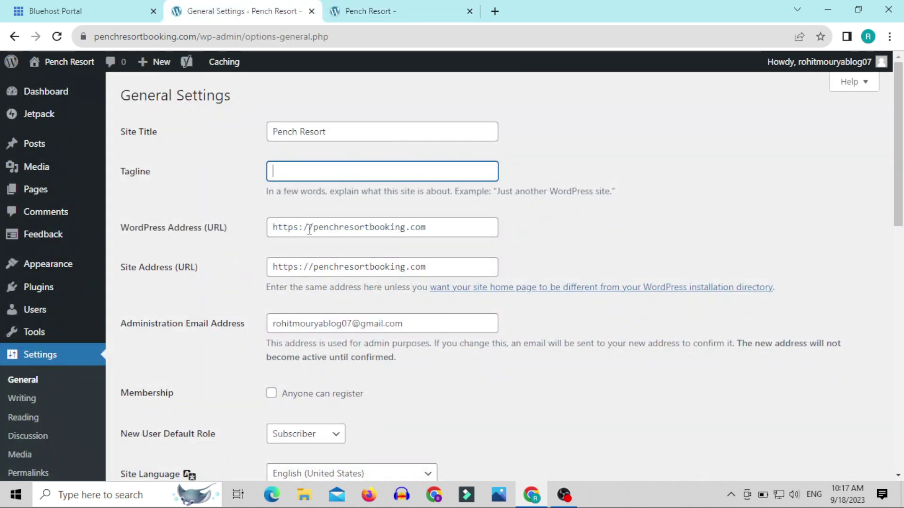
Examine the WordPress Address (URL) value, including its https prefix.
{"action": "left_click_drag", "start_coordinate": [447, 228], "coordinate": [265, 253]}
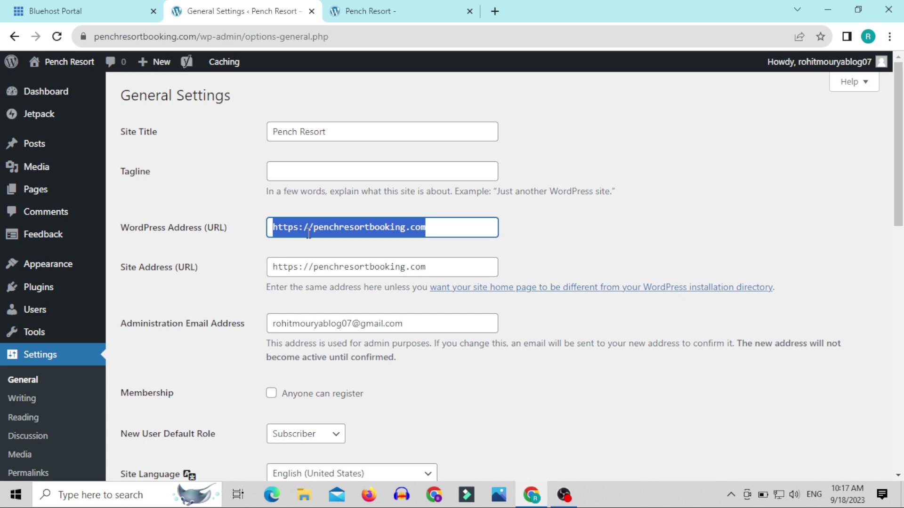
{"action": "left_click", "coordinate": [288, 231]}
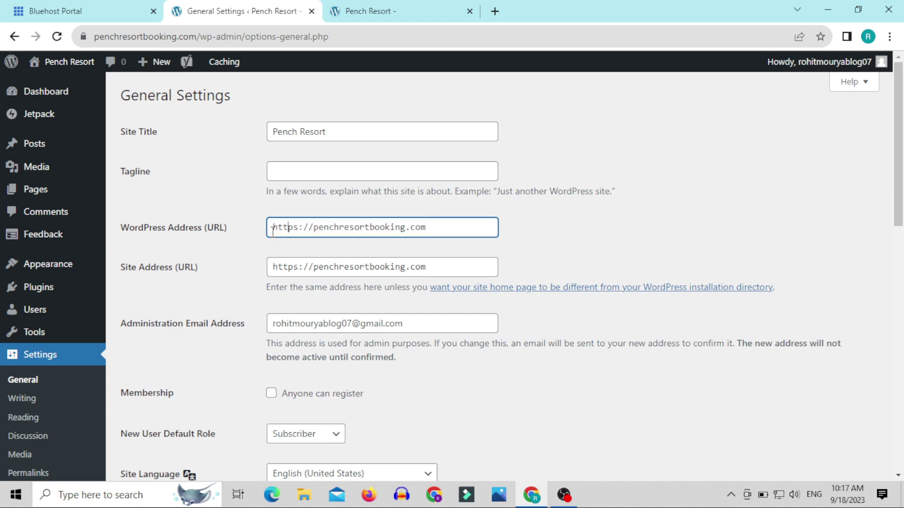
{"action": "left_click_drag", "start_coordinate": [273, 231], "coordinate": [299, 234]}
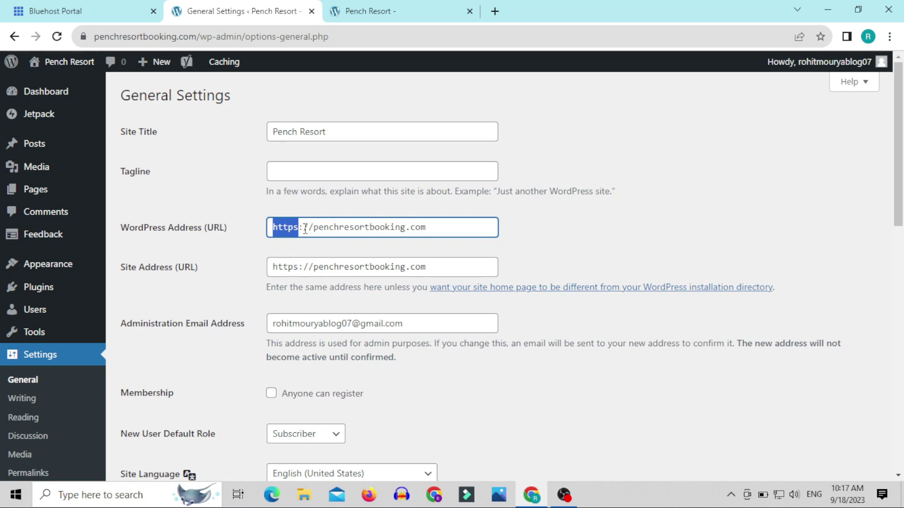
{"action": "left_click", "coordinate": [325, 231]}
{"action": "left_click_drag", "start_coordinate": [273, 229], "coordinate": [453, 225]}
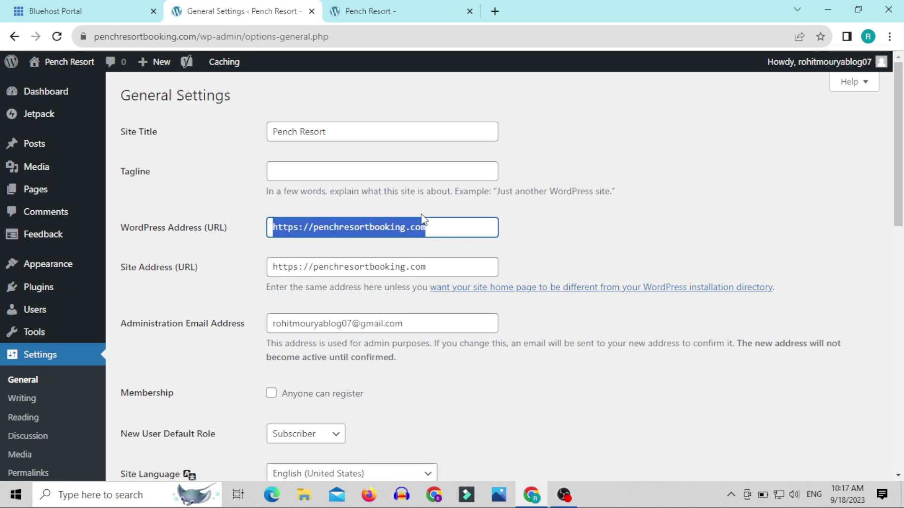
{"action": "left_click", "coordinate": [334, 230]}
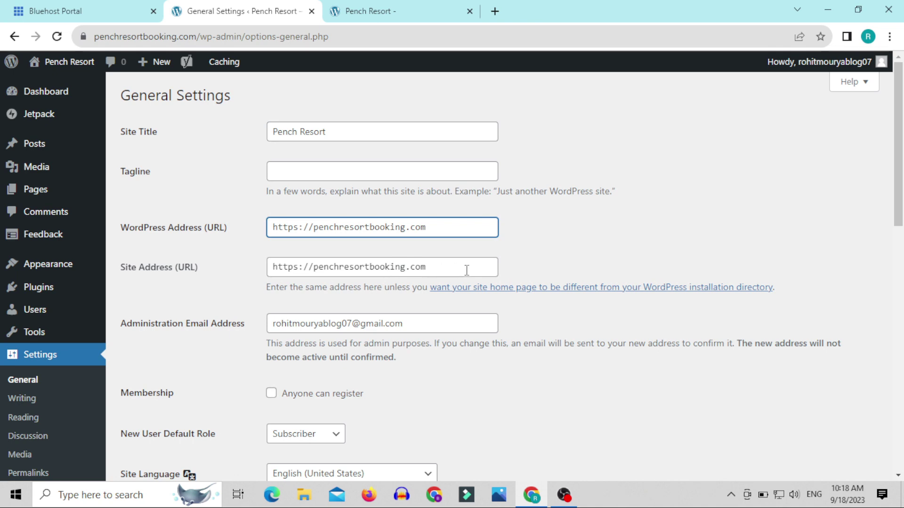
Examine the Site Address (URL) and the Administration Email Address in General Settings.
{"action": "left_click_drag", "start_coordinate": [467, 271], "coordinate": [185, 301]}
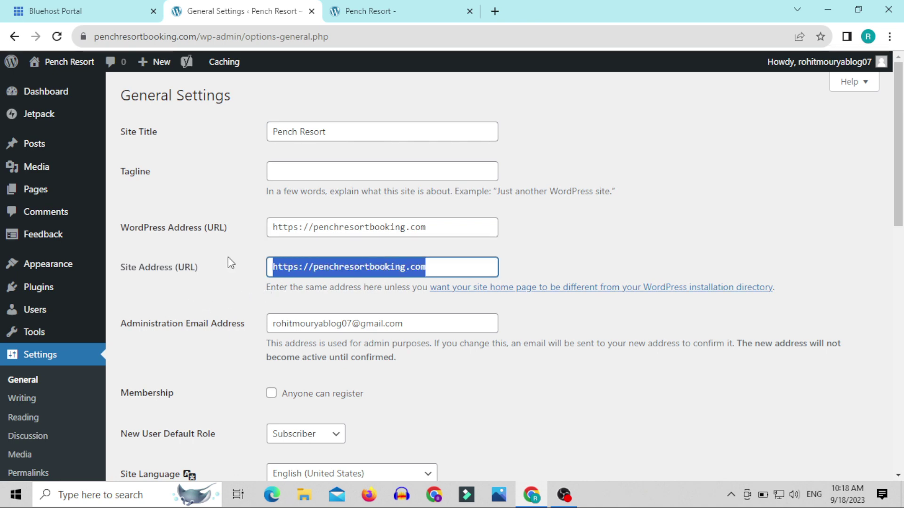
{"action": "left_click", "coordinate": [230, 277]}
{"action": "scroll", "coordinate": [231, 278], "scroll_direction": "down", "scroll_amount": 1}
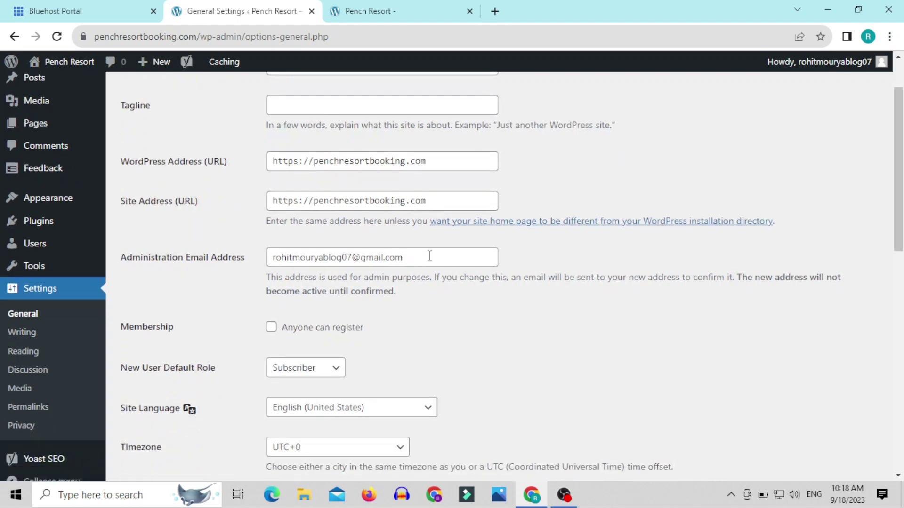
{"action": "left_click_drag", "start_coordinate": [428, 256], "coordinate": [270, 266]}
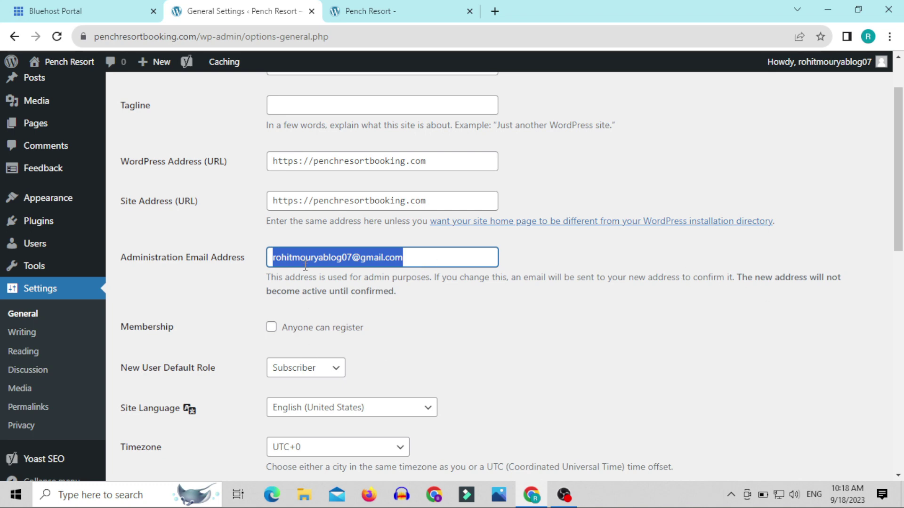
{"action": "left_click", "coordinate": [434, 347]}
{"action": "scroll", "coordinate": [433, 347], "scroll_direction": "down", "scroll_amount": 3}
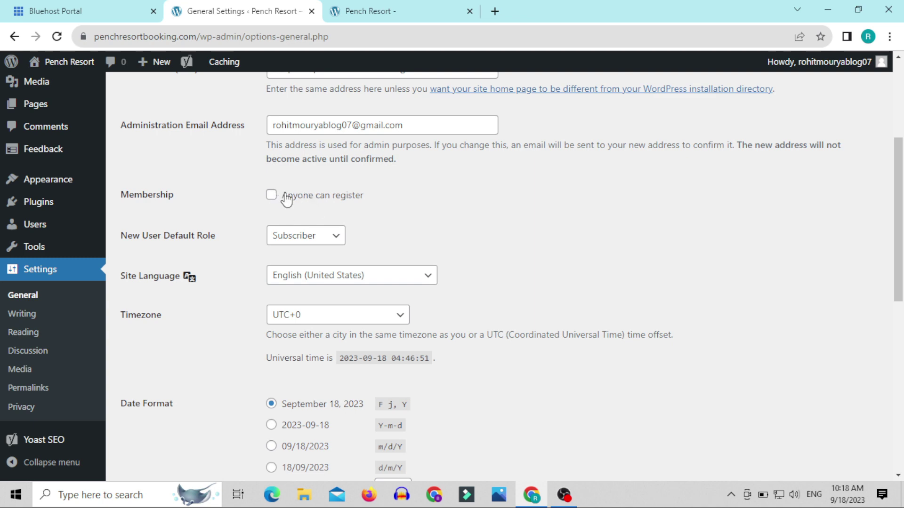
Try the "Anyone can register" membership option and view the choices for New User Default Role.
{"action": "scroll", "coordinate": [456, 204], "scroll_direction": "up", "scroll_amount": 5}
{"action": "scroll", "coordinate": [458, 202], "scroll_direction": "down", "scroll_amount": 3}
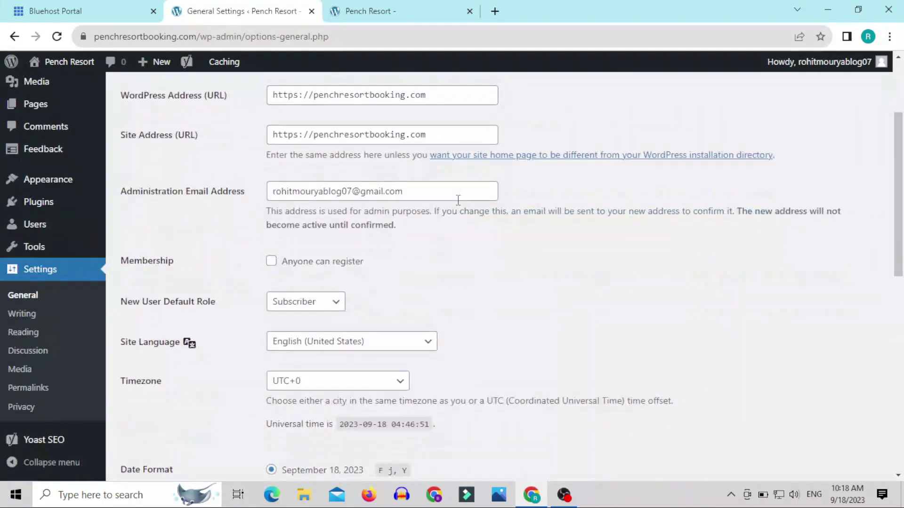
{"action": "left_click", "coordinate": [273, 263]}
{"action": "left_click", "coordinate": [326, 305]}
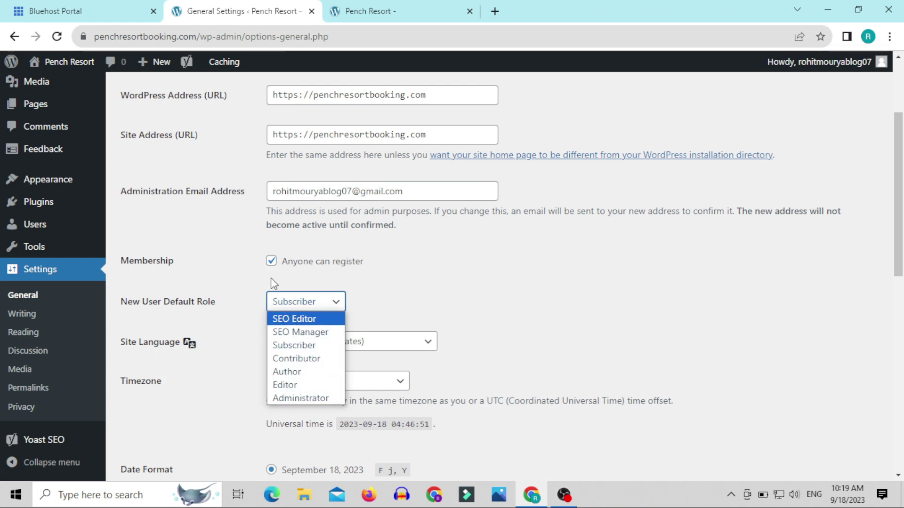
{"action": "left_click", "coordinate": [271, 261]}
{"action": "left_click", "coordinate": [271, 261]}
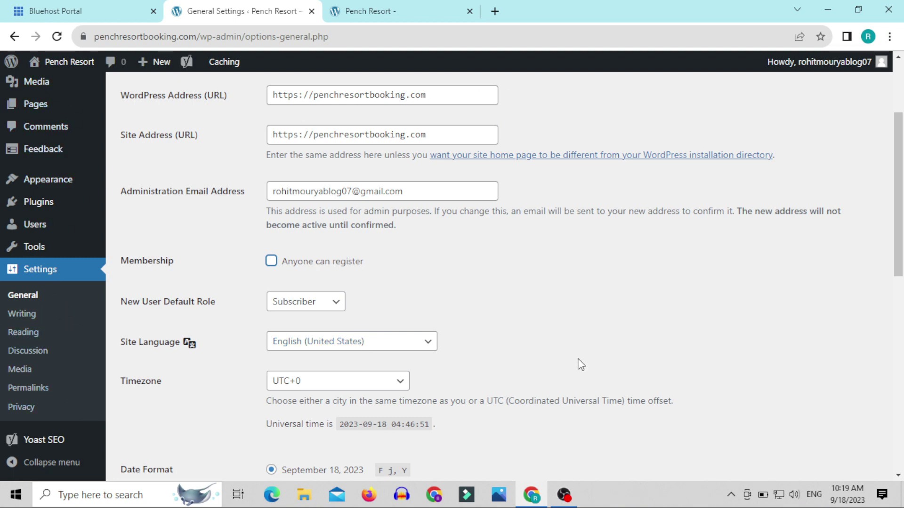
Set the site's timezone to Kolkata.
{"action": "scroll", "coordinate": [352, 348], "scroll_direction": "down", "scroll_amount": 1}
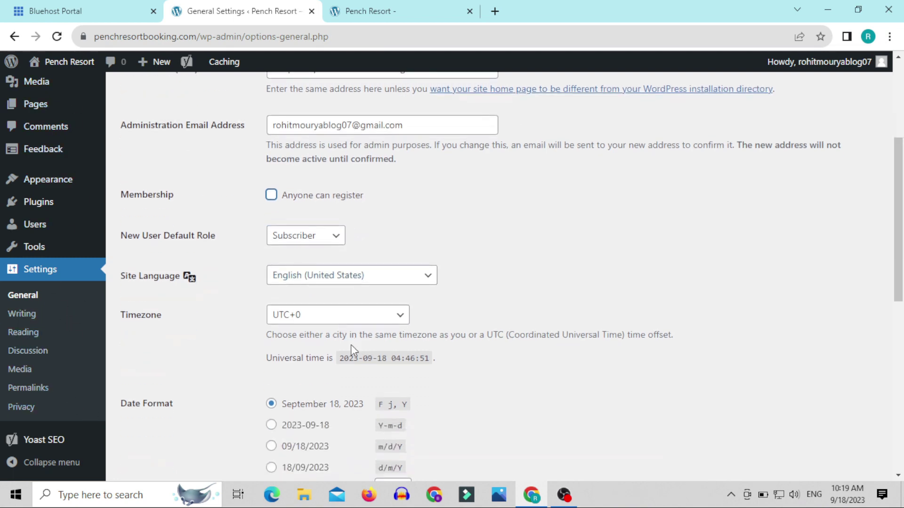
{"action": "left_click", "coordinate": [321, 322]}
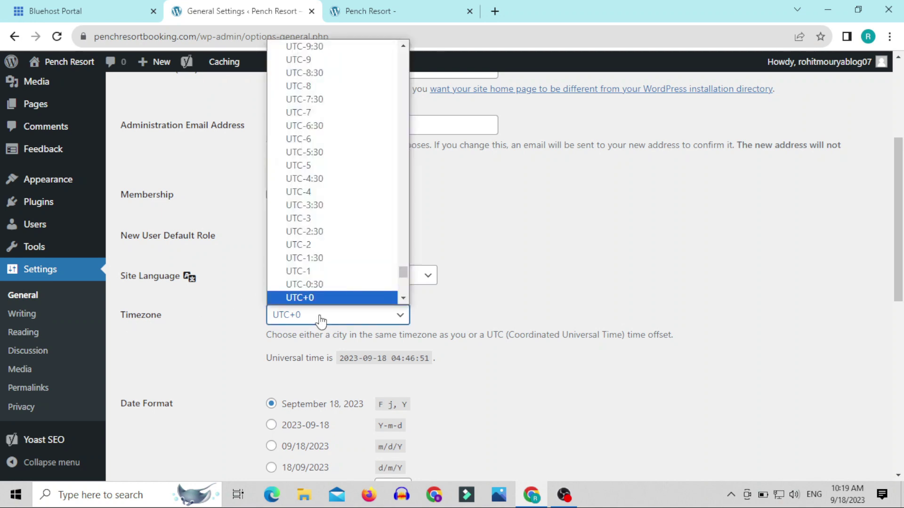
{"action": "type", "text": "kolkata"}
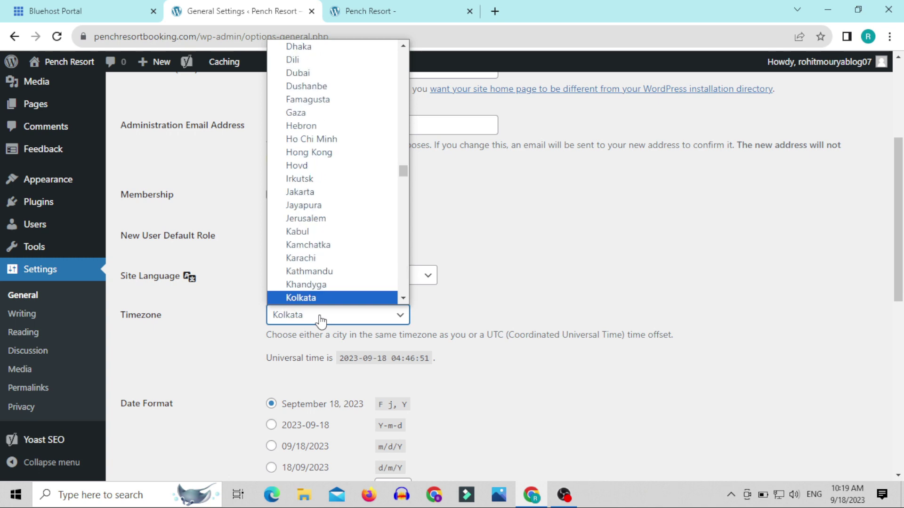
{"action": "left_click", "coordinate": [326, 298]}
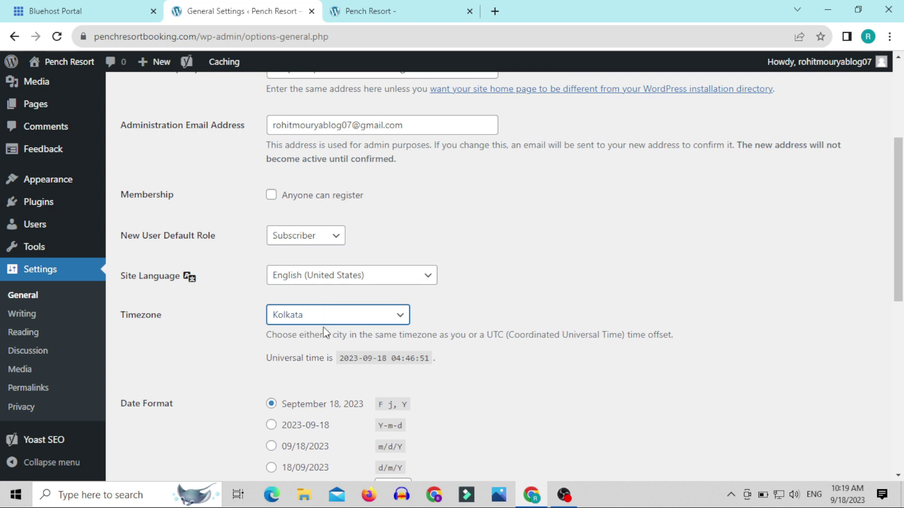
Review the Date Format, Time Format, Week Starts On and Endurance Cache settings.
{"action": "scroll", "coordinate": [323, 327], "scroll_direction": "down", "scroll_amount": 3}
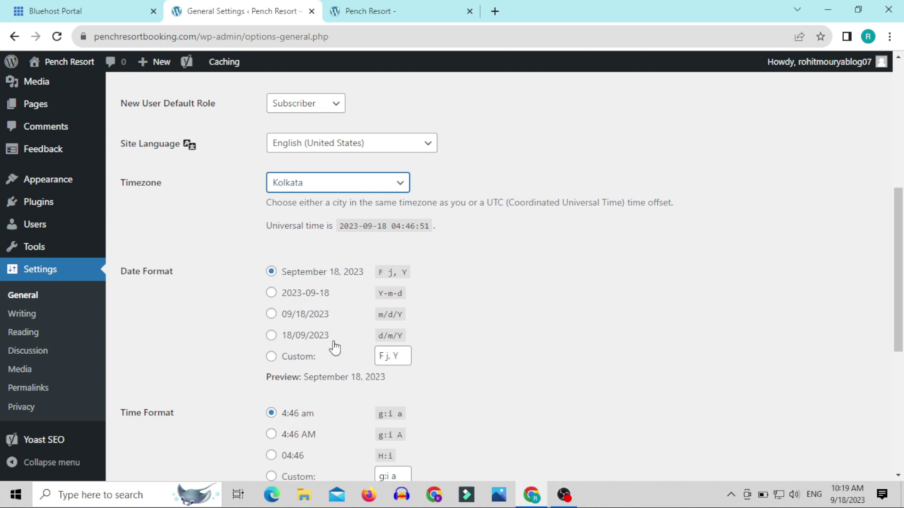
{"action": "scroll", "coordinate": [302, 358], "scroll_direction": "down", "scroll_amount": 3}
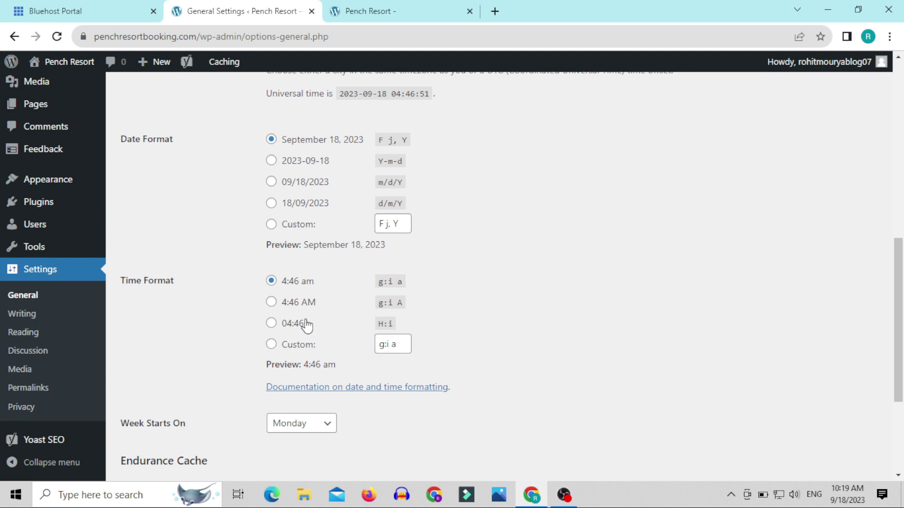
{"action": "scroll", "coordinate": [419, 325], "scroll_direction": "down", "scroll_amount": 3}
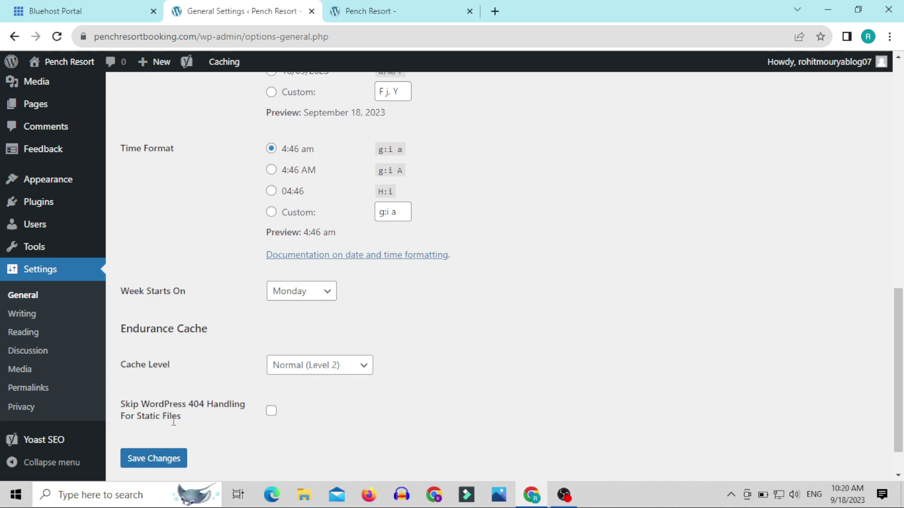
{"action": "scroll", "coordinate": [428, 284], "scroll_direction": "up", "scroll_amount": 11}
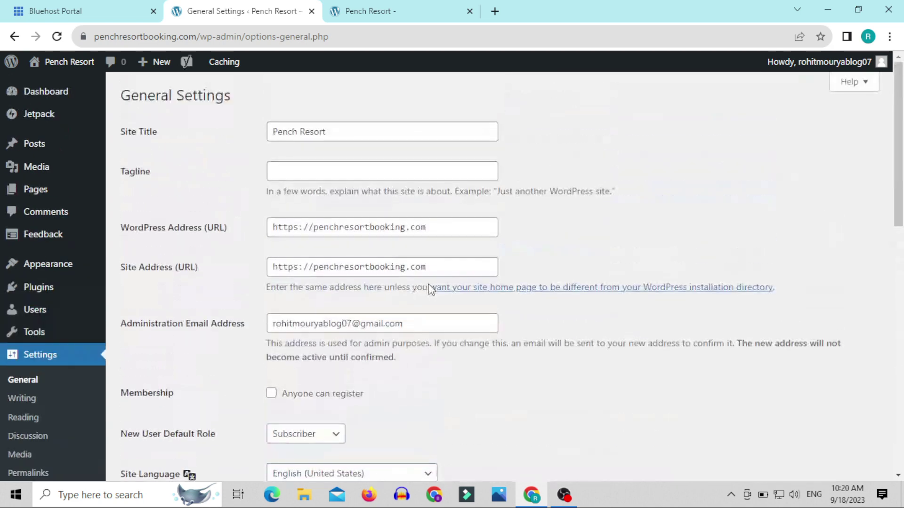
Save the changes made in General Settings.
{"action": "scroll", "coordinate": [429, 285], "scroll_direction": "down", "scroll_amount": 10}
{"action": "scroll", "coordinate": [430, 288], "scroll_direction": "down", "scroll_amount": 1}
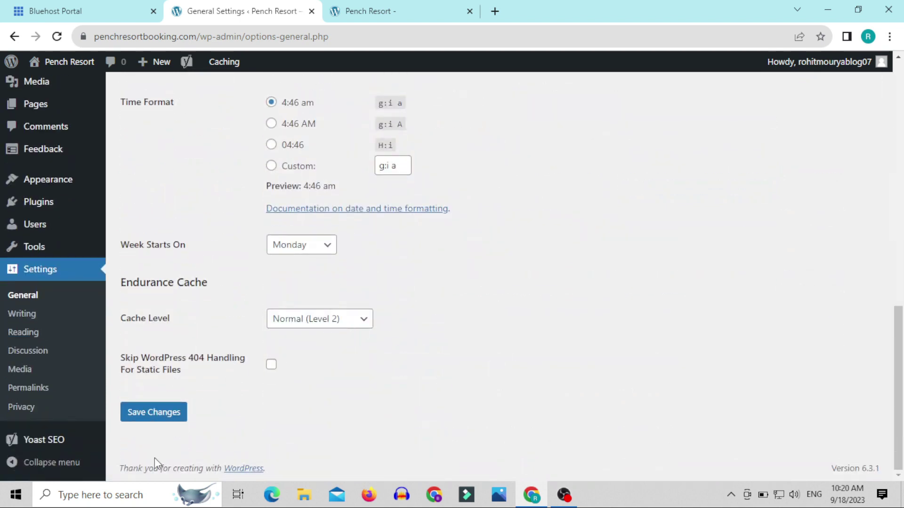
{"action": "left_click", "coordinate": [153, 414]}
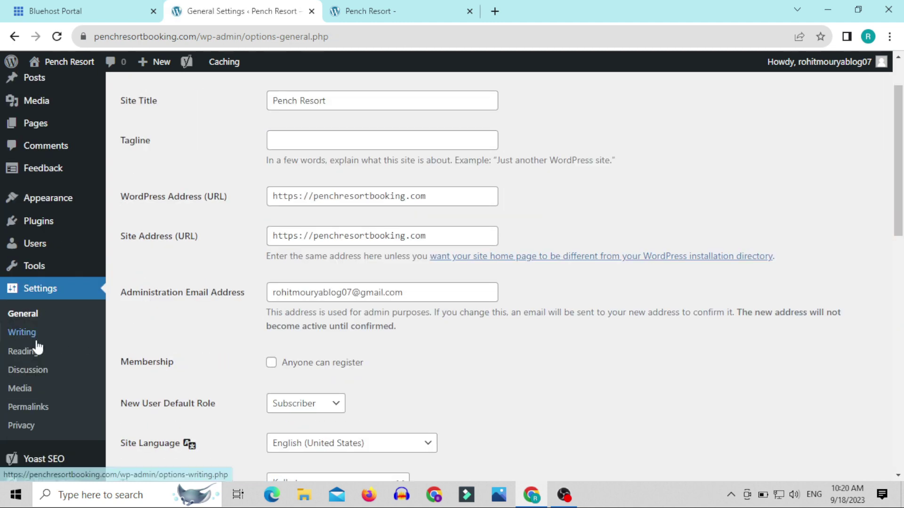
Open the Writing Settings and choose booking as the Default Post Category.
{"action": "left_click", "coordinate": [27, 335]}
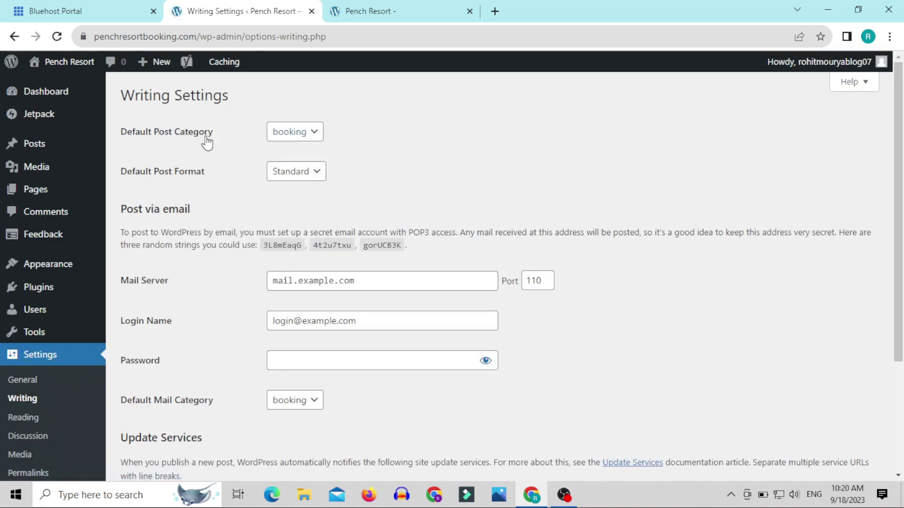
{"action": "left_click", "coordinate": [299, 137]}
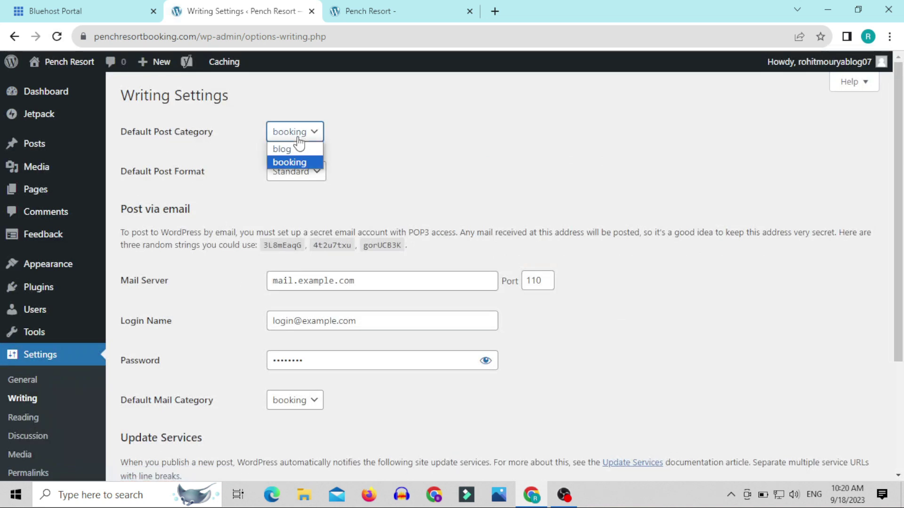
{"action": "left_click", "coordinate": [246, 158]}
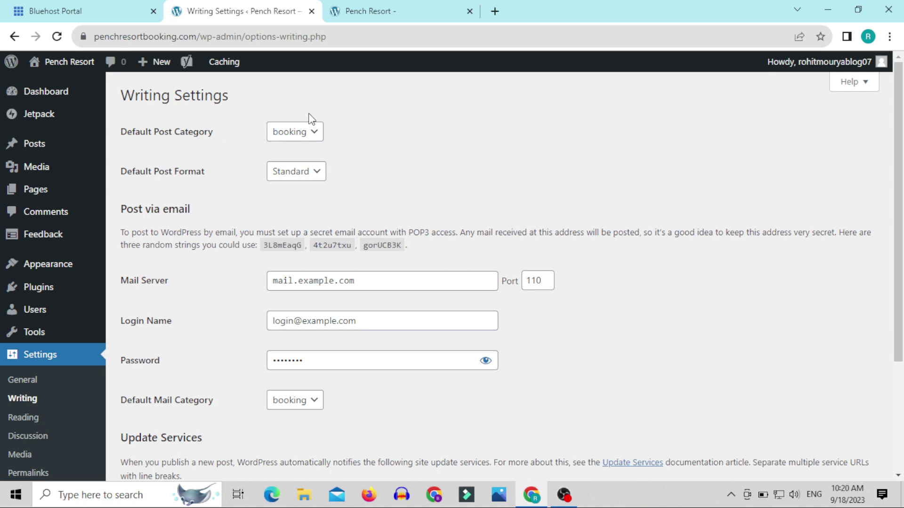
{"action": "left_click", "coordinate": [311, 136]}
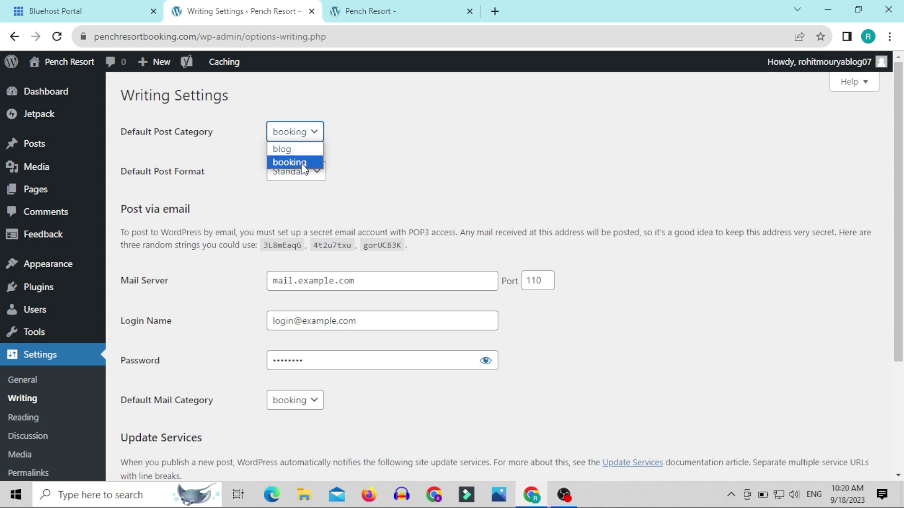
{"action": "left_click", "coordinate": [303, 164]}
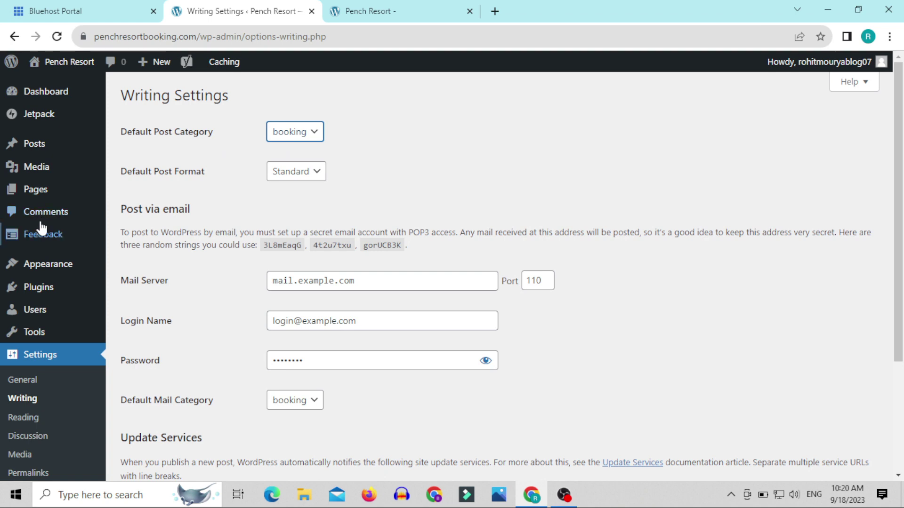
Open the post Categories page in a separate browser tab and compare its categories with the Default Post Category setting.
{"action": "mouse_move", "coordinate": [50, 146]}
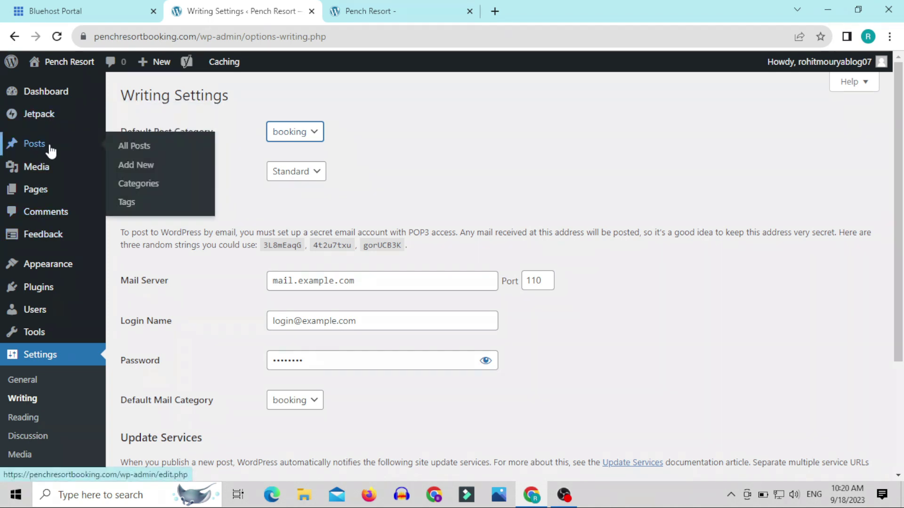
{"action": "right_click", "coordinate": [135, 188]}
{"action": "left_click", "coordinate": [151, 192]}
{"action": "left_click", "coordinate": [589, 9]}
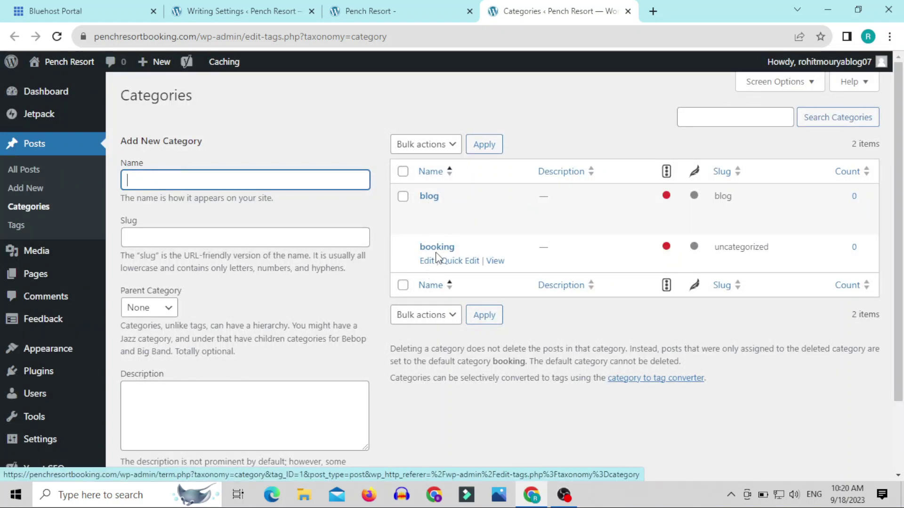
{"action": "left_click", "coordinate": [227, 11]}
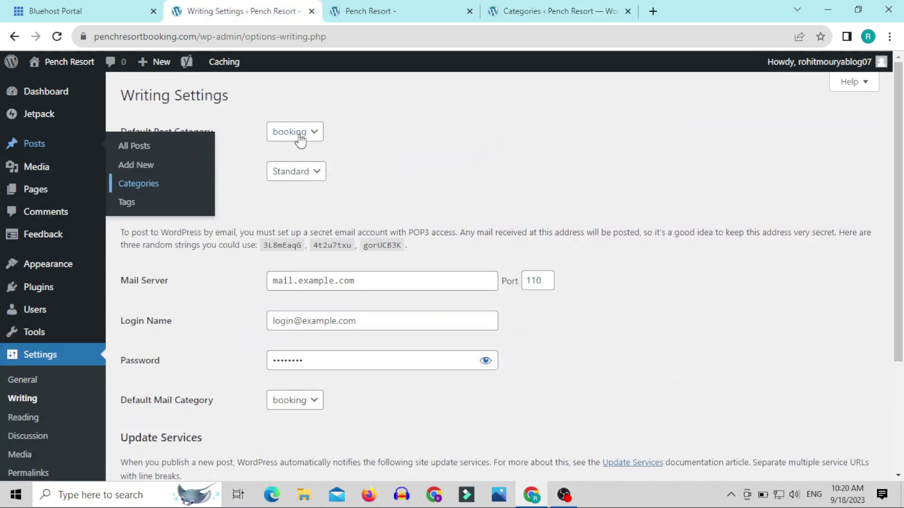
{"action": "left_click", "coordinate": [503, 7]}
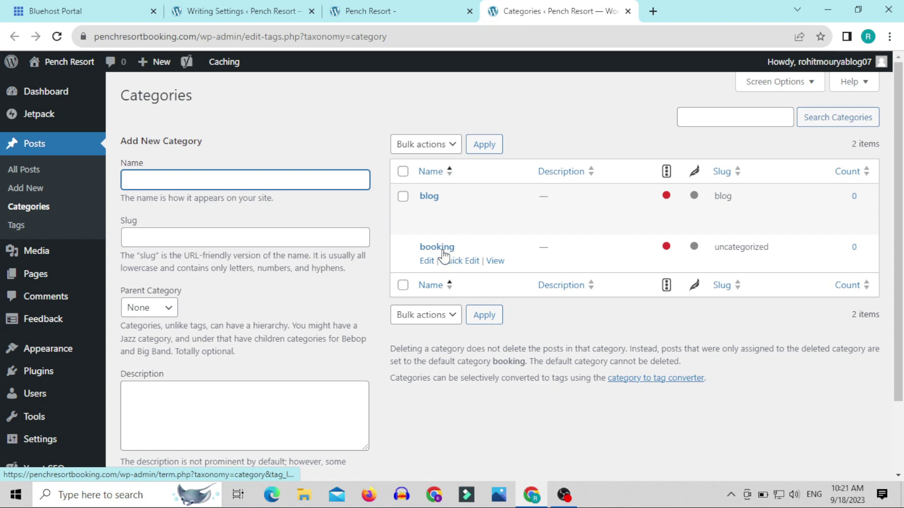
{"action": "left_click", "coordinate": [254, 11]}
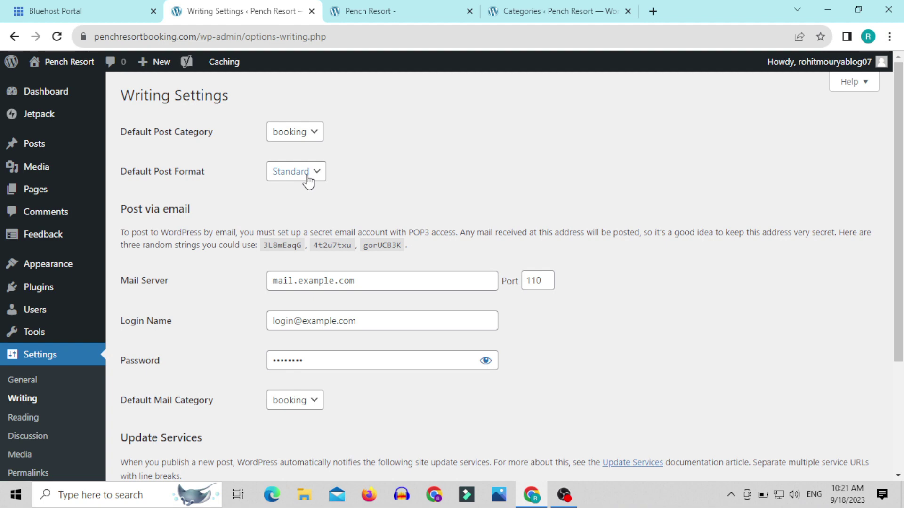
Save the Writing Settings.
{"action": "scroll", "coordinate": [465, 304], "scroll_direction": "down", "scroll_amount": 1}
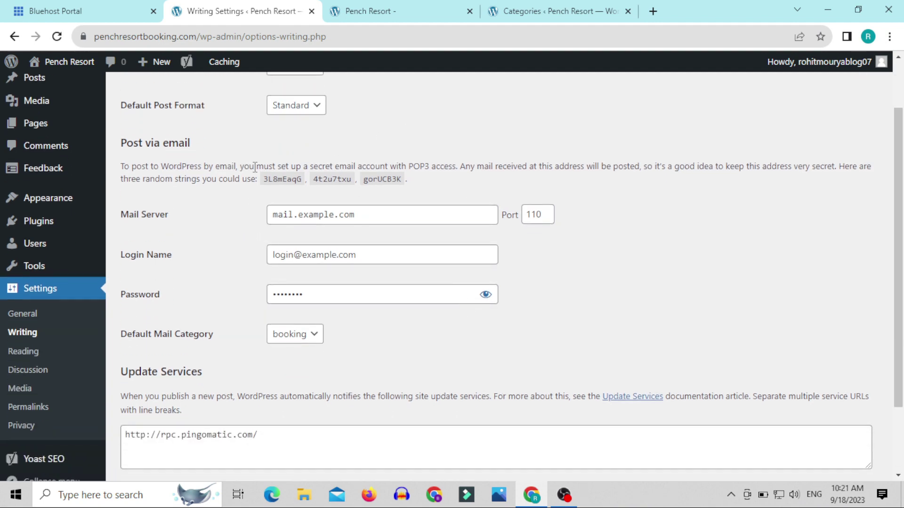
{"action": "scroll", "coordinate": [413, 377], "scroll_direction": "down", "scroll_amount": 2}
{"action": "left_click", "coordinate": [154, 417]}
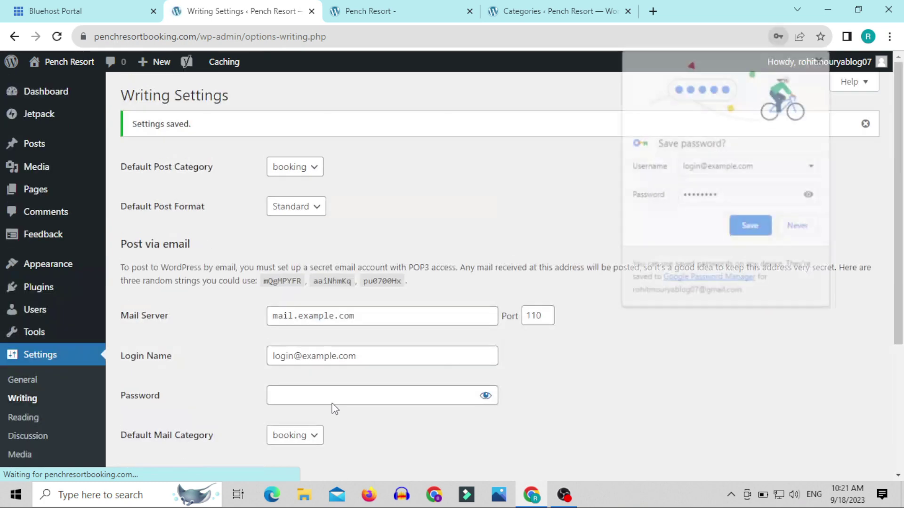
Open the Reading Settings and close the browser tab showing the post categories.
{"action": "scroll", "coordinate": [630, 308], "scroll_direction": "down", "scroll_amount": 4}
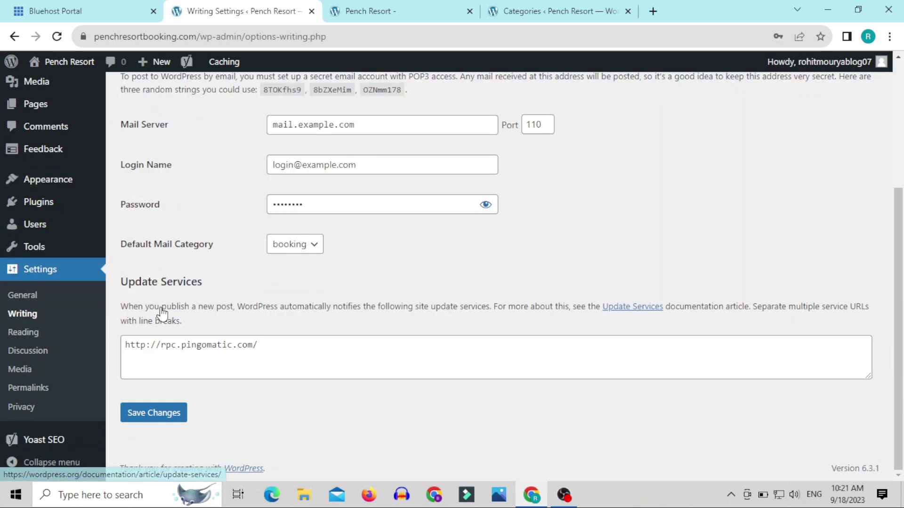
{"action": "left_click", "coordinate": [22, 335]}
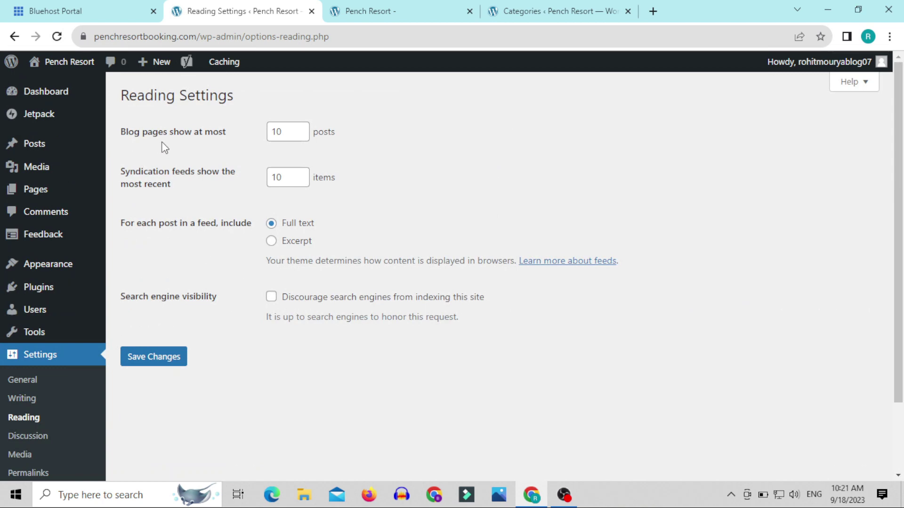
{"action": "left_click", "coordinate": [547, 8]}
{"action": "left_click", "coordinate": [424, 9]}
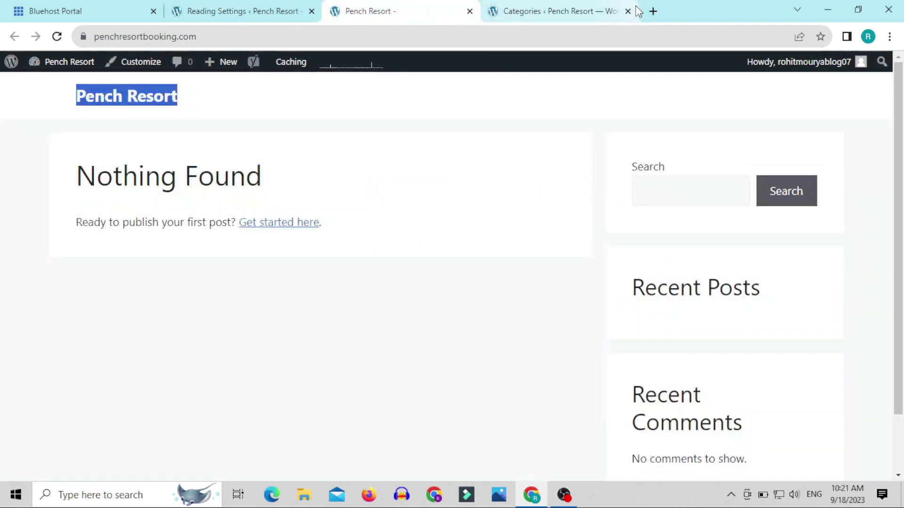
{"action": "left_click", "coordinate": [628, 11]}
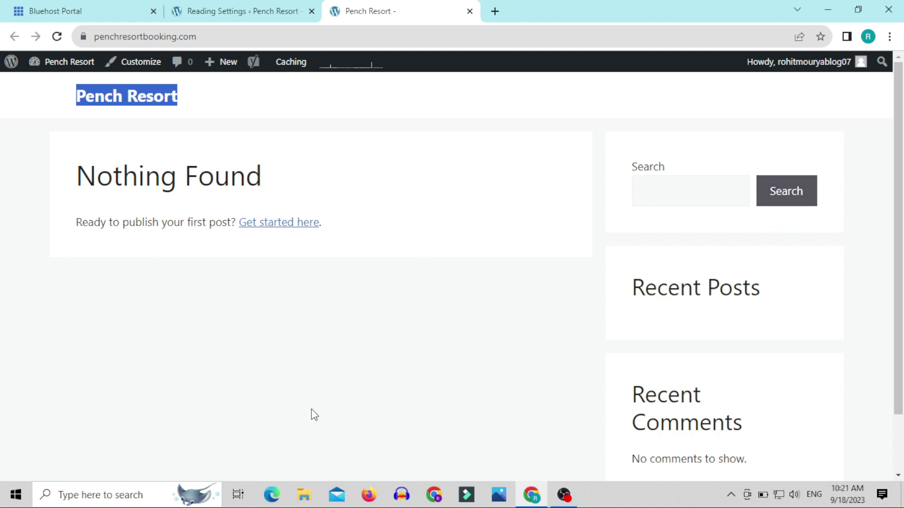
Examine the site's front page alongside the "Blog pages show at most" setting.
{"action": "scroll", "coordinate": [168, 406], "scroll_direction": "down", "scroll_amount": 2}
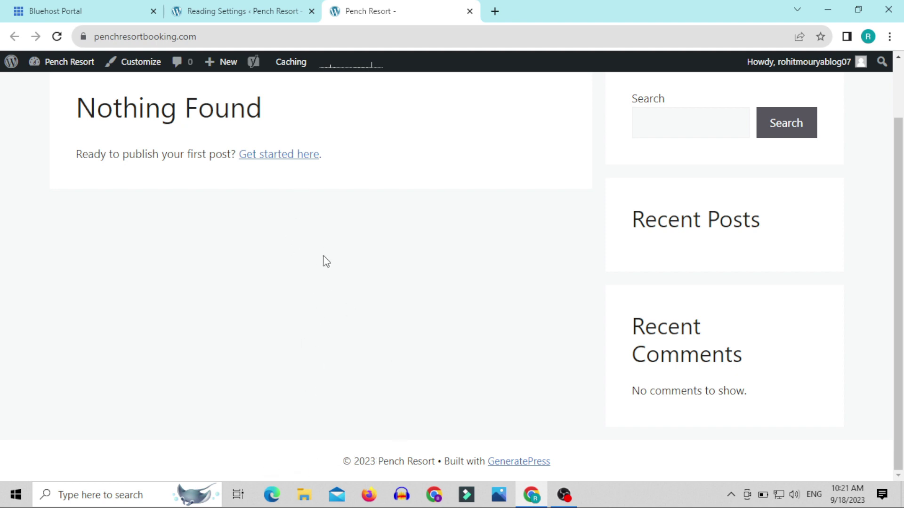
{"action": "left_click", "coordinate": [248, 17]}
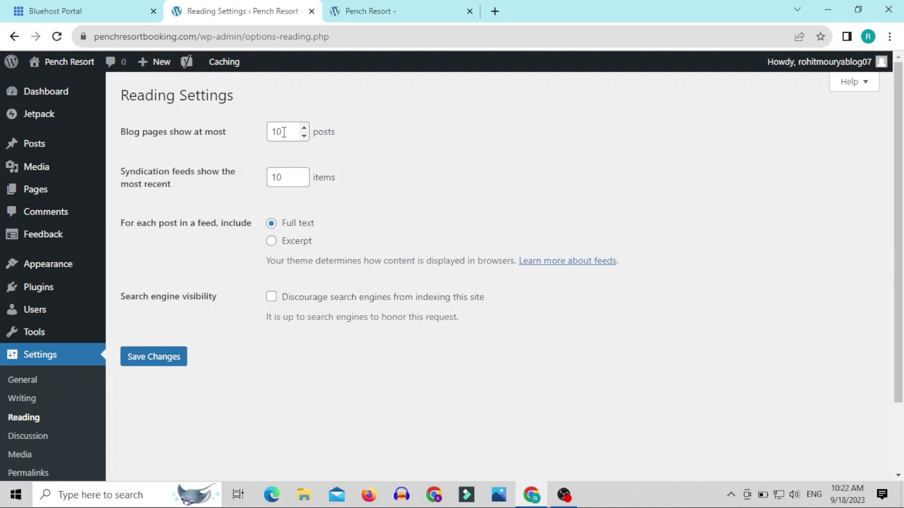
{"action": "left_click", "coordinate": [392, 3]}
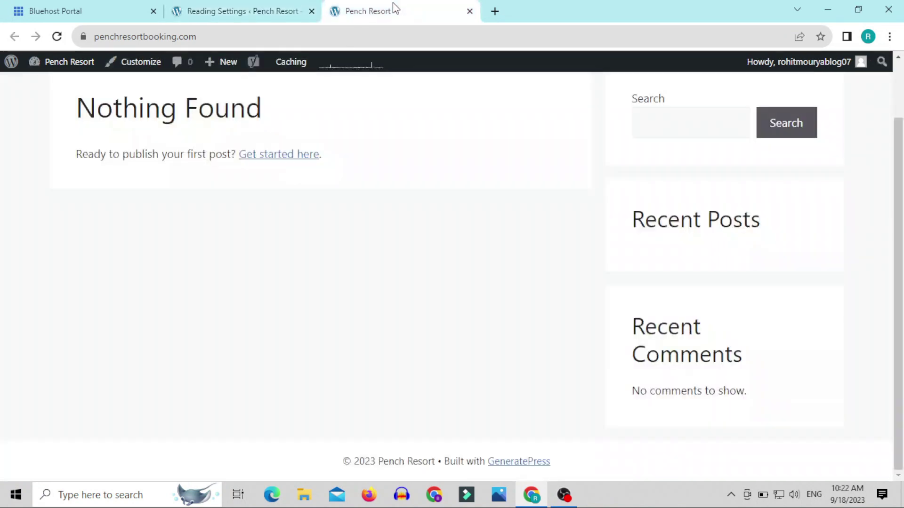
{"action": "left_click", "coordinate": [203, 17]}
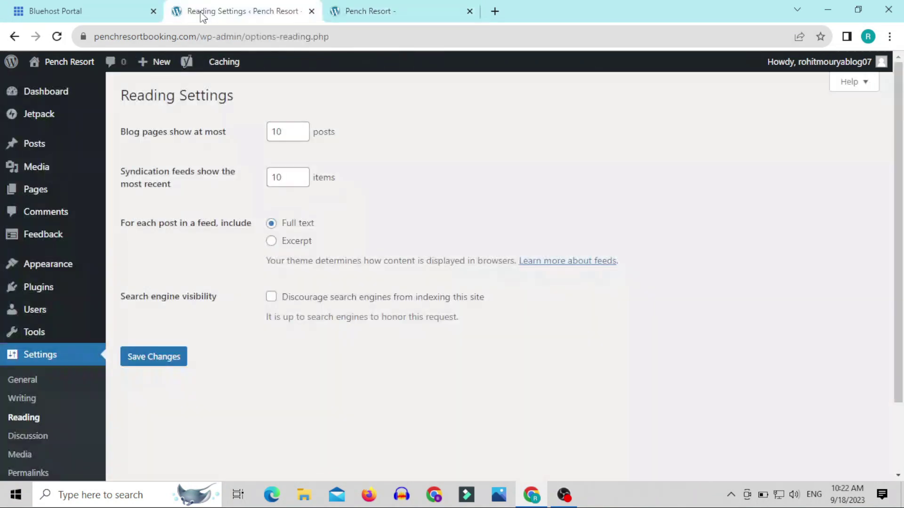
Try a lower post limit for blog pages, restore it to 10, and view the site's front page.
{"action": "left_click", "coordinate": [305, 137]}
{"action": "left_click", "coordinate": [305, 136]}
{"action": "left_click", "coordinate": [305, 136]}
{"action": "left_click", "coordinate": [304, 136]}
{"action": "left_click", "coordinate": [305, 138]}
{"action": "left_click", "coordinate": [305, 126]}
{"action": "left_click", "coordinate": [305, 126]}
{"action": "left_click", "coordinate": [305, 126]}
{"action": "left_click", "coordinate": [305, 126]}
{"action": "left_click", "coordinate": [305, 127]}
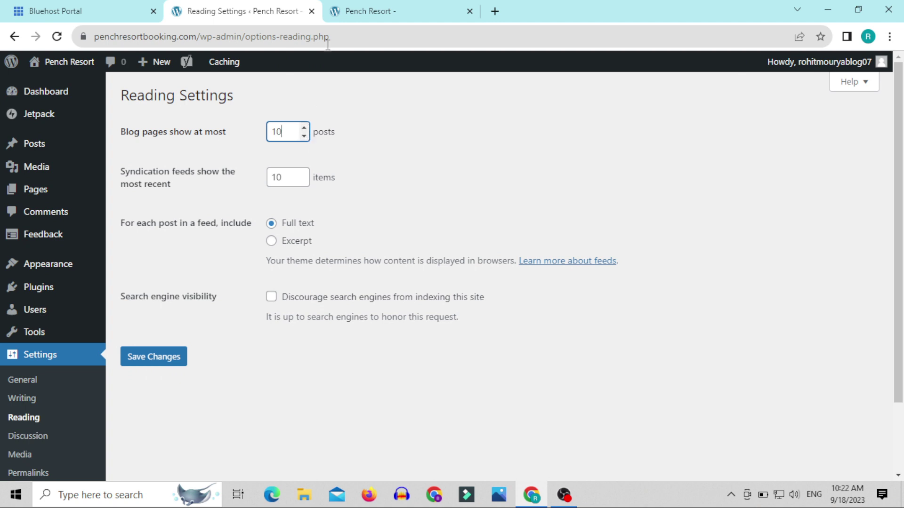
{"action": "left_click", "coordinate": [358, 11]}
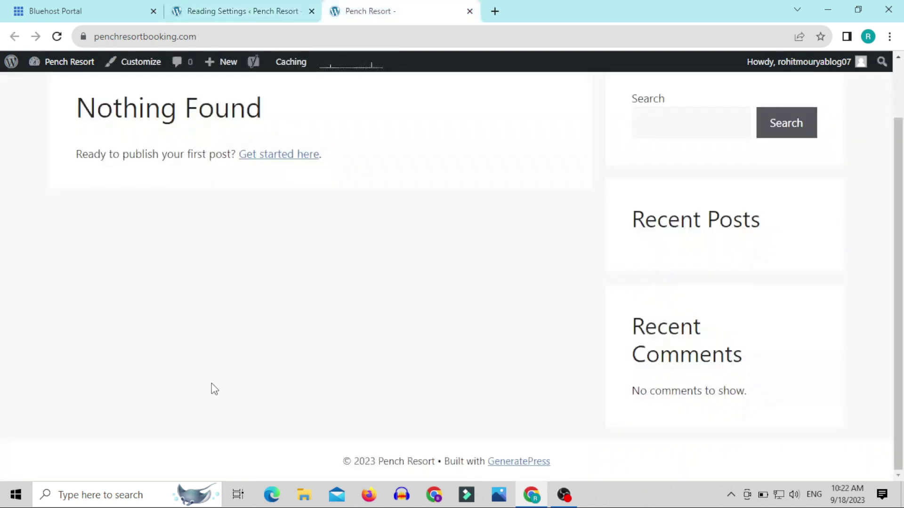
{"action": "left_click", "coordinate": [242, 9]}
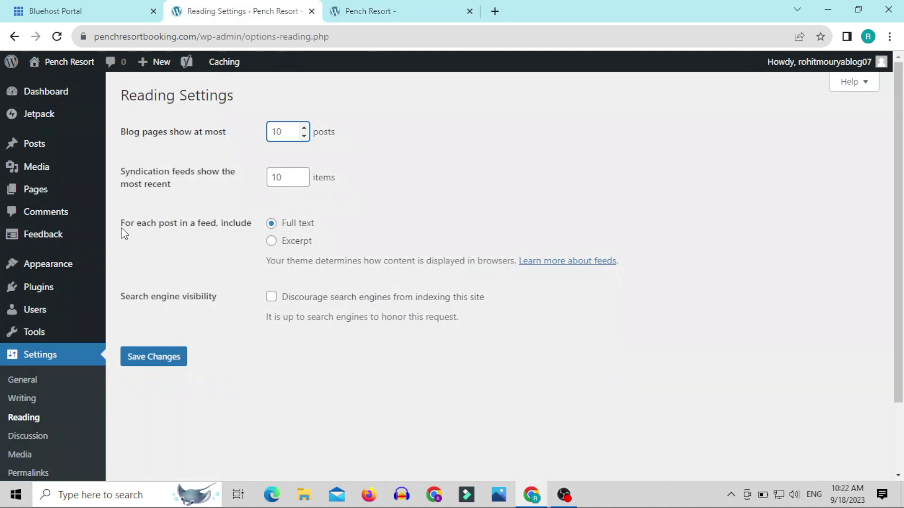
Set each post in a feed to include only an Excerpt and check the site's front page.
{"action": "left_click_drag", "start_coordinate": [121, 223], "coordinate": [265, 216]}
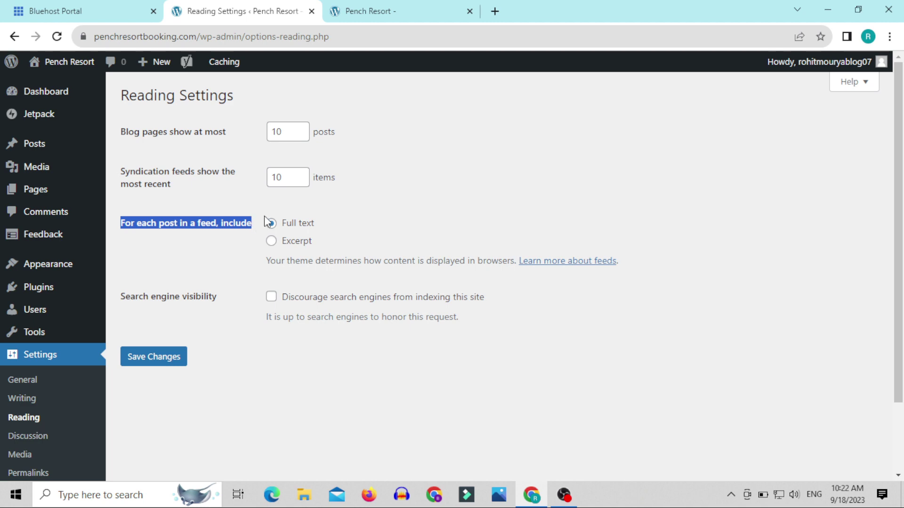
{"action": "left_click", "coordinate": [397, 11]}
{"action": "left_click", "coordinate": [272, 241]}
{"action": "left_click", "coordinate": [402, 8]}
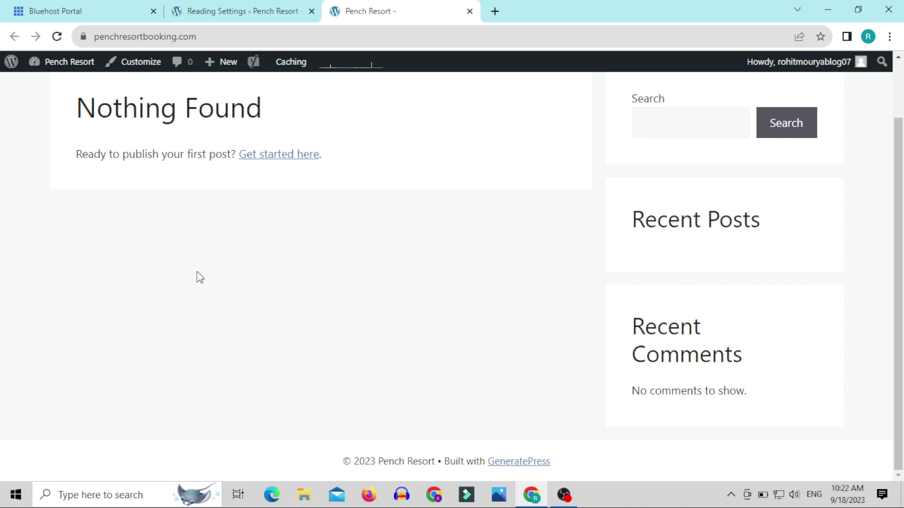
{"action": "left_click", "coordinate": [256, 9]}
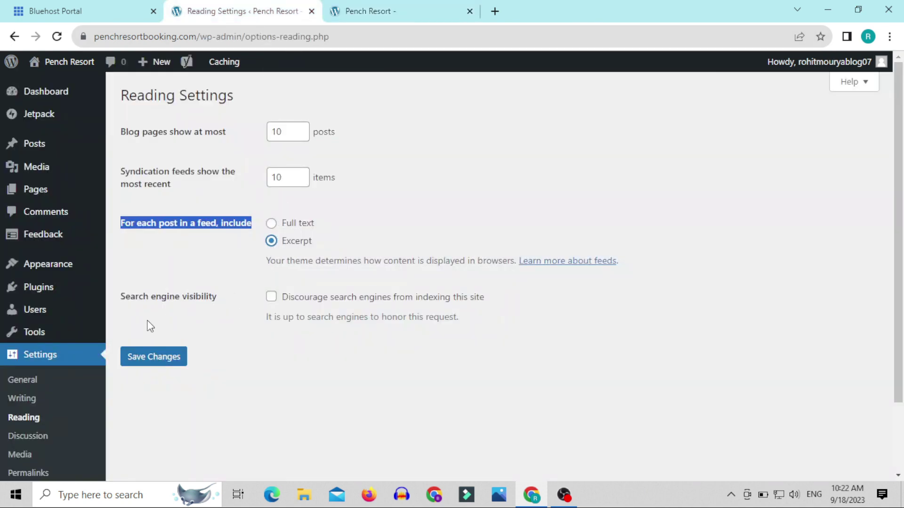
{"action": "left_click", "coordinate": [130, 309]}
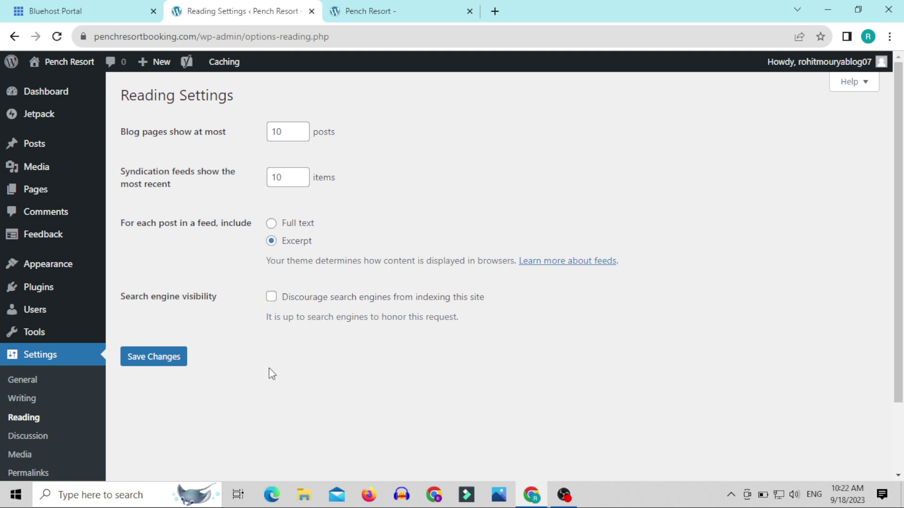
Review the search engine visibility option and save the Reading Settings.
{"action": "left_click_drag", "start_coordinate": [225, 298], "coordinate": [287, 311]}
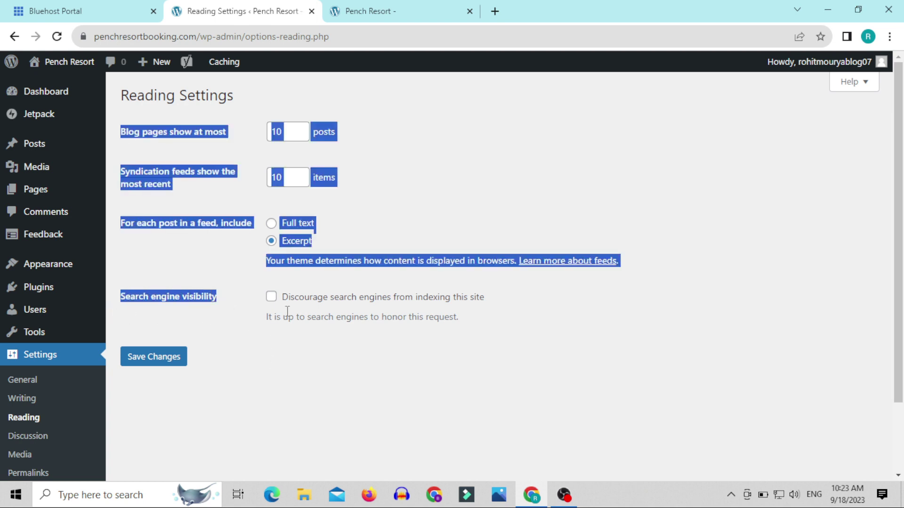
{"action": "left_click", "coordinate": [300, 342]}
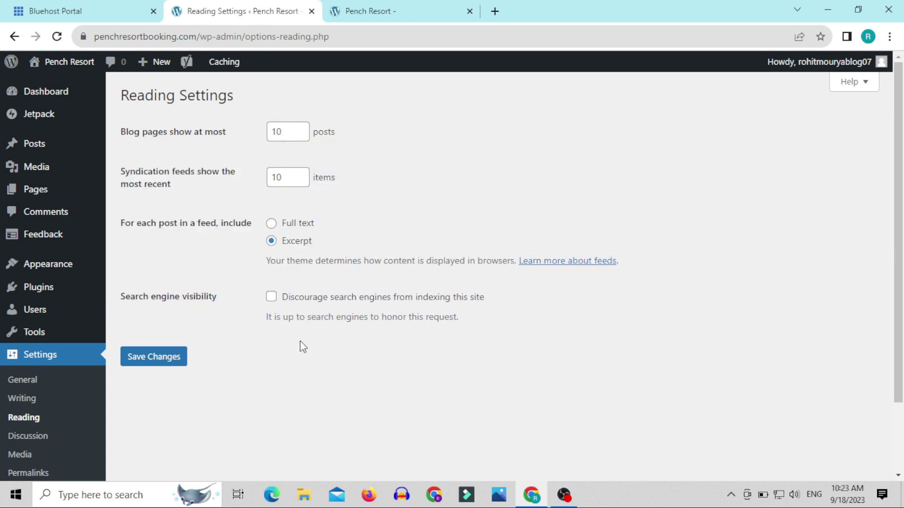
{"action": "left_click", "coordinate": [157, 359]}
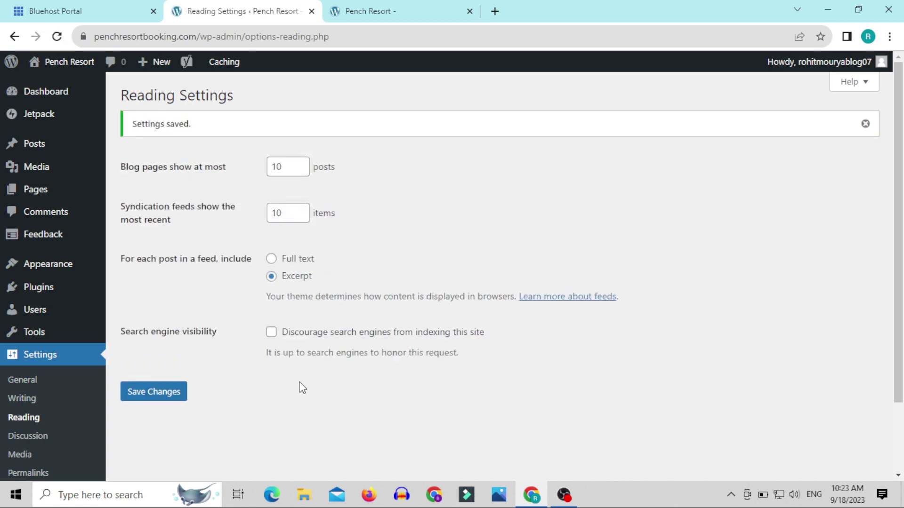
Open the Discussion Settings and review the default post settings.
{"action": "scroll", "coordinate": [302, 388], "scroll_direction": "down", "scroll_amount": 3}
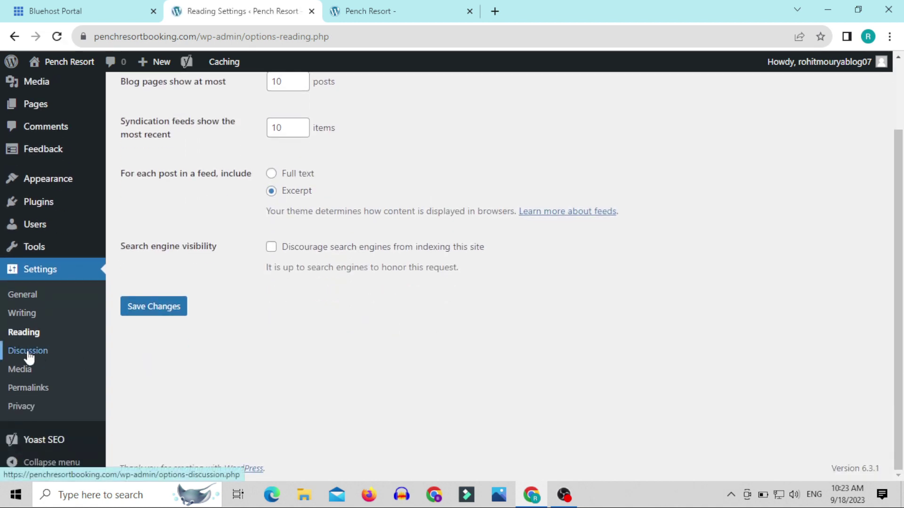
{"action": "left_click", "coordinate": [29, 357]}
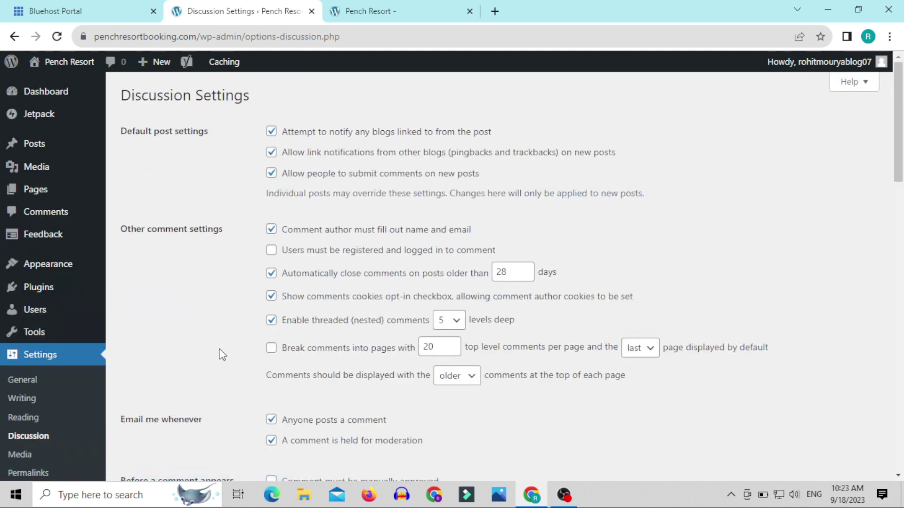
{"action": "scroll", "coordinate": [222, 356], "scroll_direction": "down", "scroll_amount": 5}
{"action": "scroll", "coordinate": [222, 357], "scroll_direction": "up", "scroll_amount": 5}
{"action": "left_click_drag", "start_coordinate": [135, 132], "coordinate": [212, 128]}
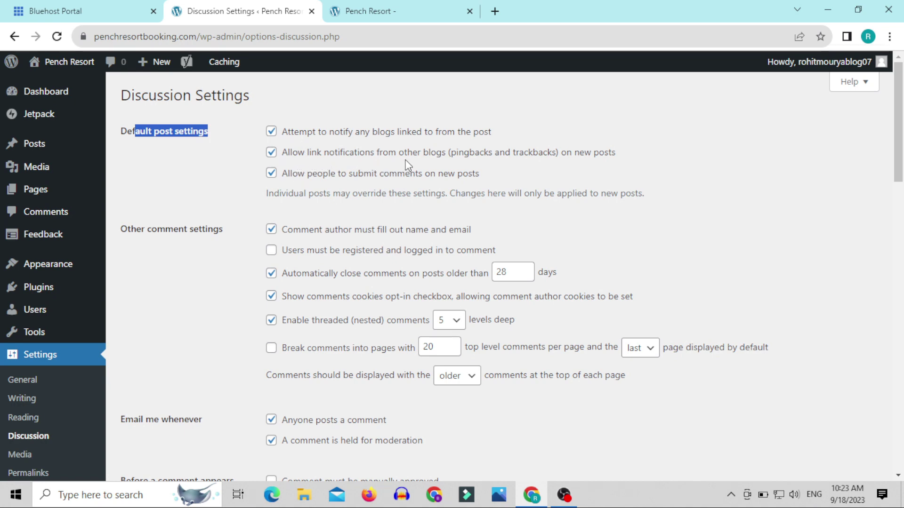
Turn off link notifications from other blogs (pingbacks and trackbacks) on new posts.
{"action": "left_click", "coordinate": [281, 160]}
{"action": "scroll", "coordinate": [390, 227], "scroll_direction": "down", "scroll_amount": 1}
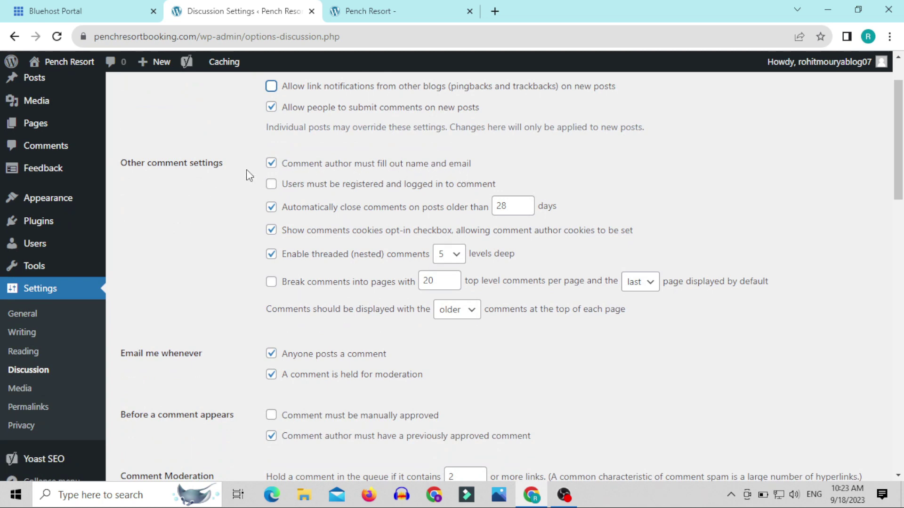
{"action": "scroll", "coordinate": [313, 232], "scroll_direction": "up", "scroll_amount": 1}
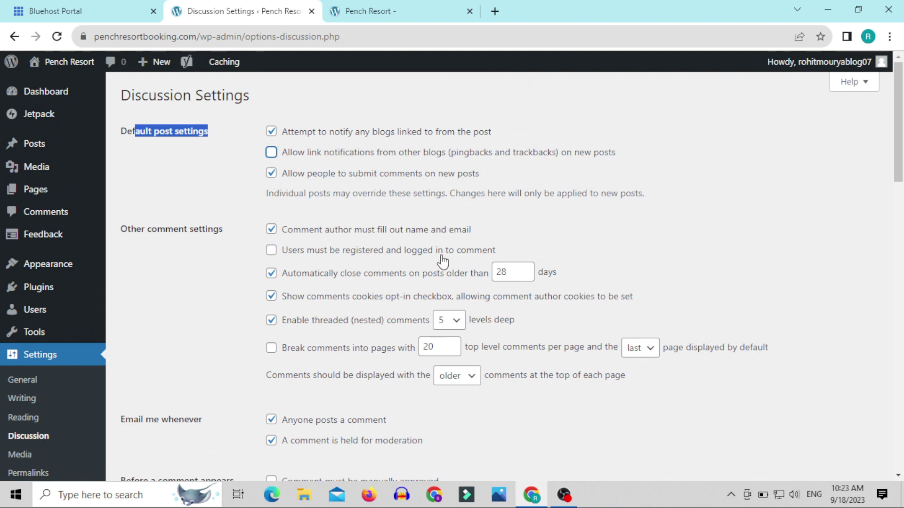
Turn off the automatic closing of comments on older posts and save the Discussion Settings.
{"action": "scroll", "coordinate": [417, 261], "scroll_direction": "down", "scroll_amount": 1}
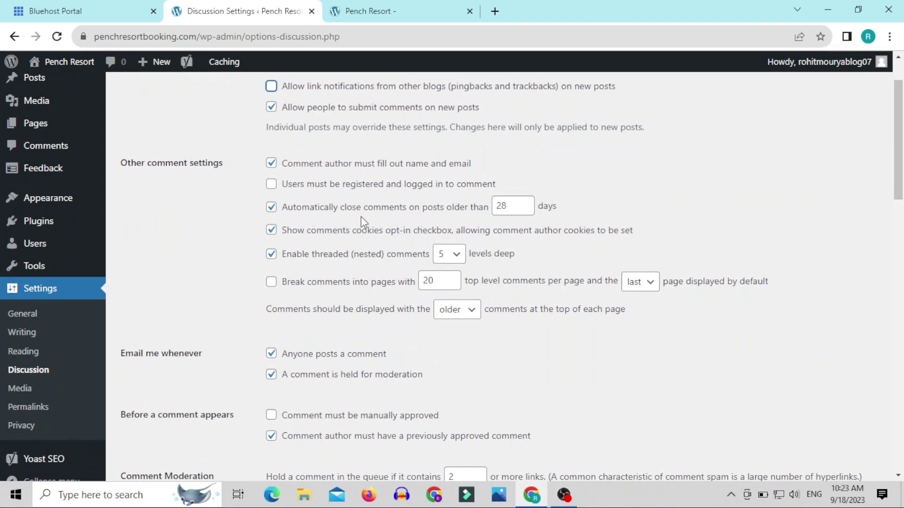
{"action": "left_click", "coordinate": [271, 208]}
{"action": "scroll", "coordinate": [377, 355], "scroll_direction": "down", "scroll_amount": 3}
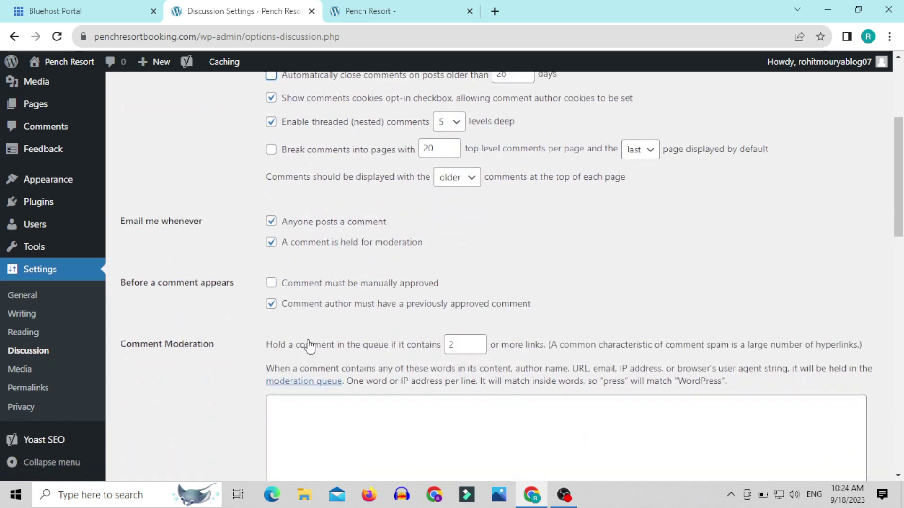
{"action": "scroll", "coordinate": [376, 361], "scroll_direction": "down", "scroll_amount": 15}
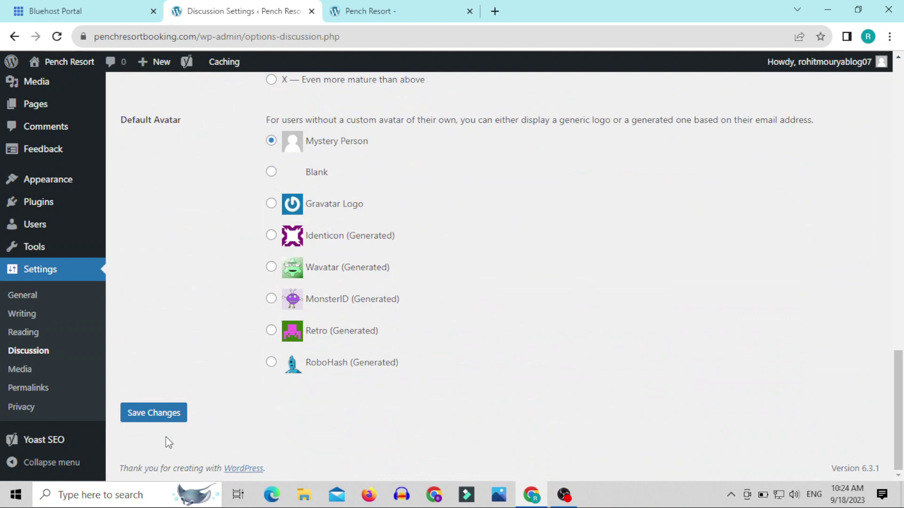
{"action": "left_click", "coordinate": [148, 417]}
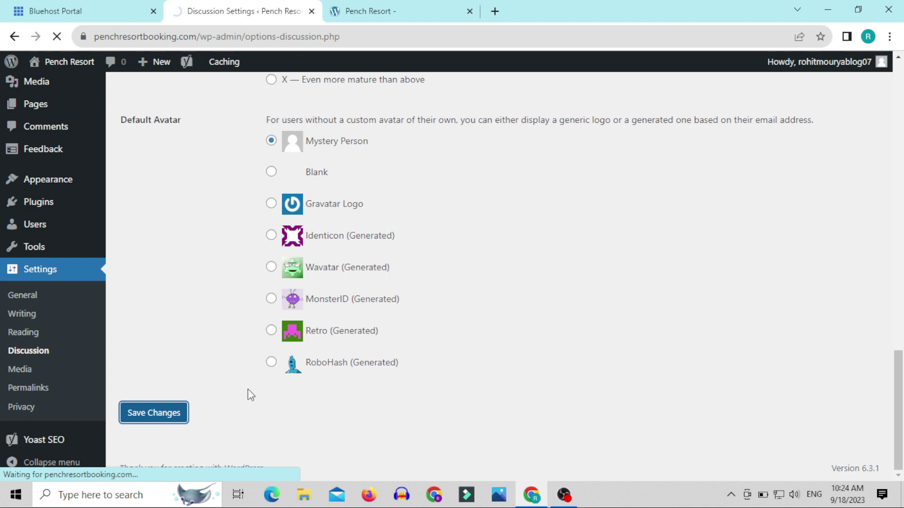
Open the Media Settings, review the image sizes and upload organization option, and save the page.
{"action": "scroll", "coordinate": [248, 393], "scroll_direction": "down", "scroll_amount": 4}
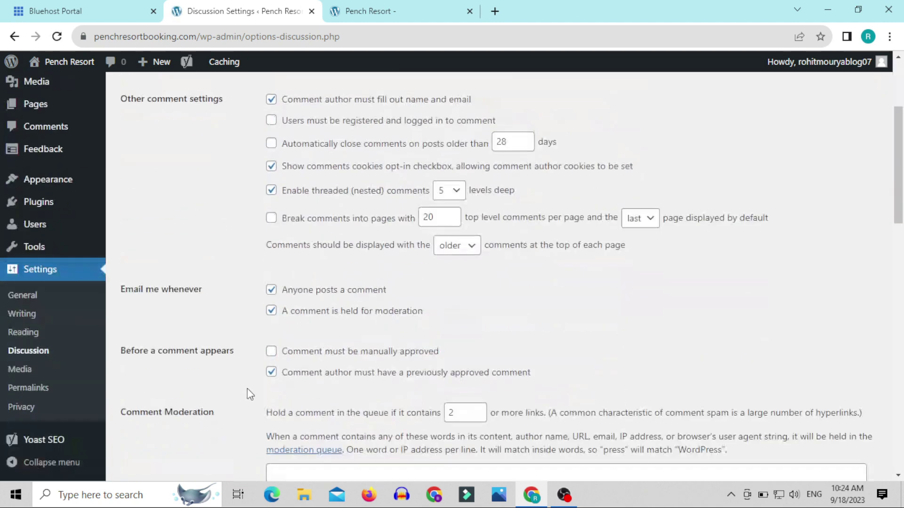
{"action": "left_click", "coordinate": [19, 370]}
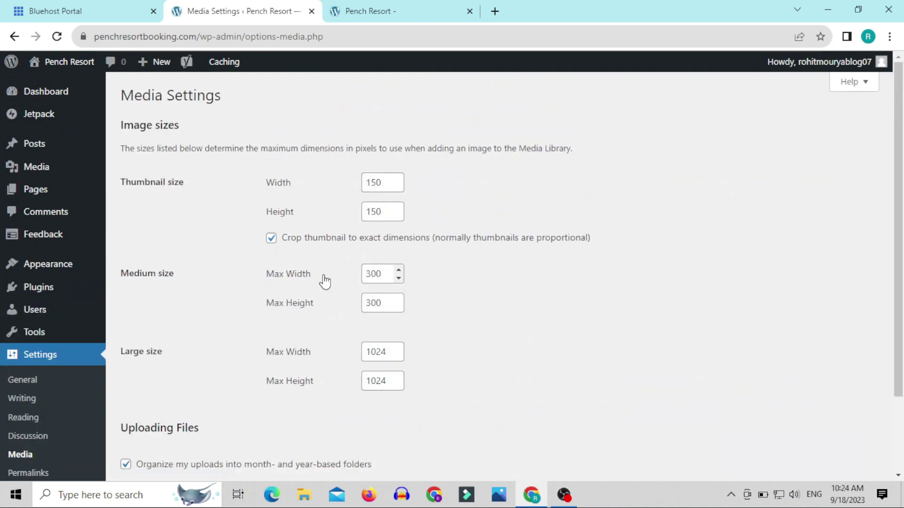
{"action": "scroll", "coordinate": [329, 360], "scroll_direction": "down", "scroll_amount": 2}
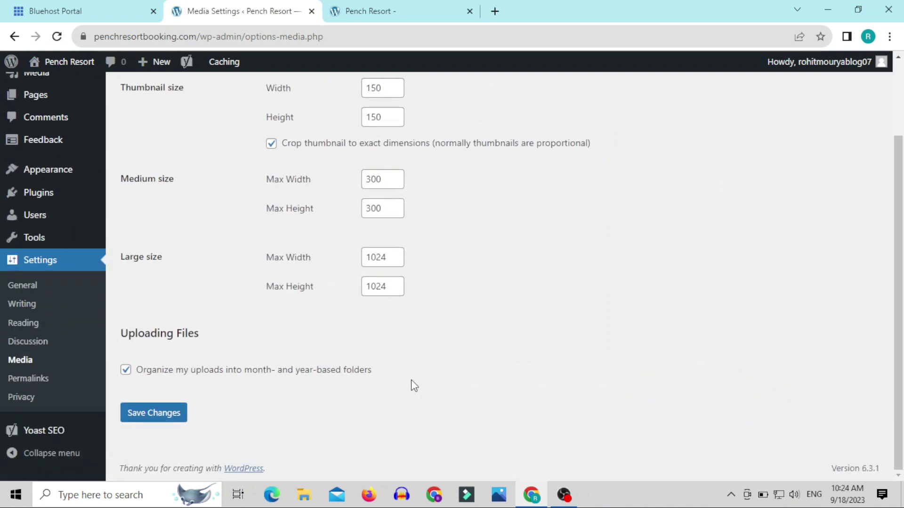
{"action": "scroll", "coordinate": [413, 384], "scroll_direction": "up", "scroll_amount": 2}
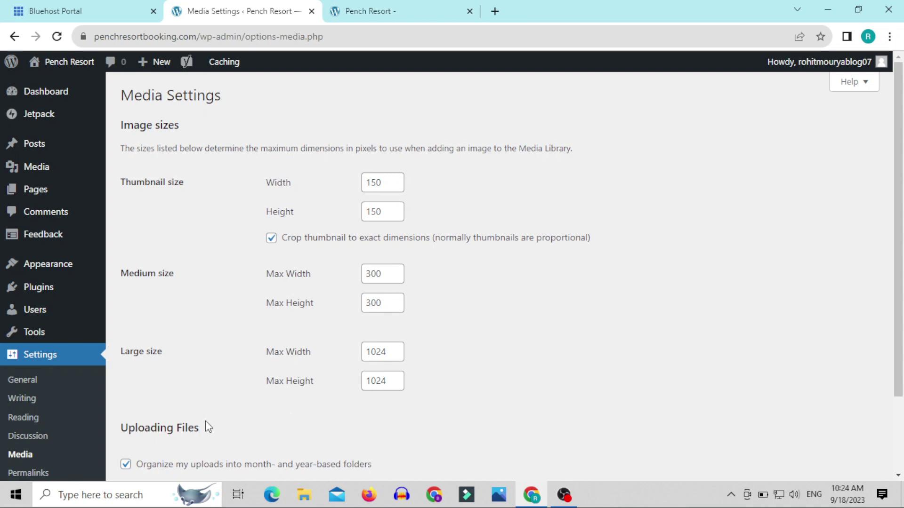
{"action": "scroll", "coordinate": [207, 426], "scroll_direction": "down", "scroll_amount": 2}
{"action": "left_click", "coordinate": [157, 419]}
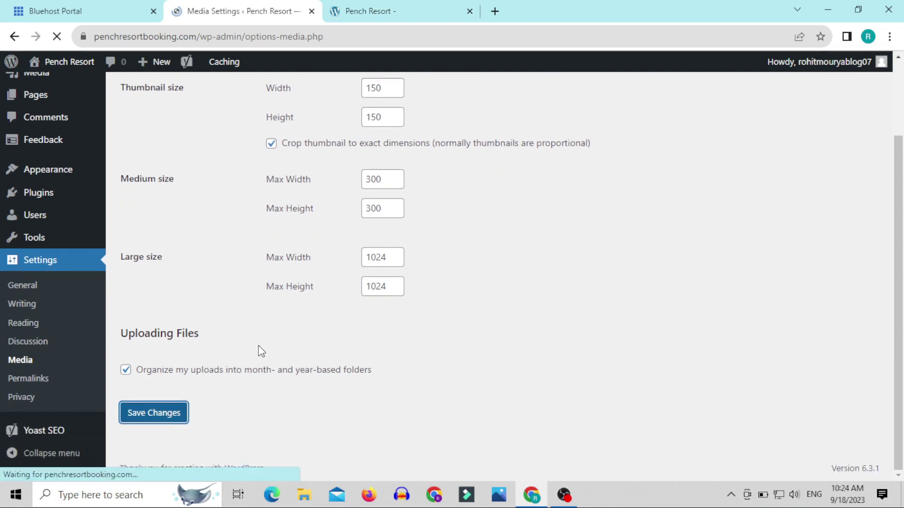
Open the Permalink Settings, keep the Post name permalink structure, and save the changes.
{"action": "scroll", "coordinate": [261, 352], "scroll_direction": "down", "scroll_amount": 3}
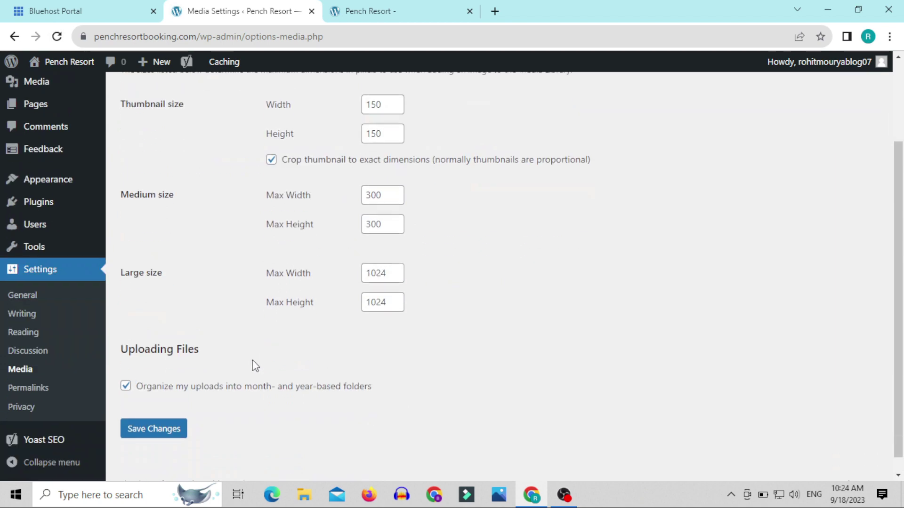
{"action": "left_click", "coordinate": [37, 388]}
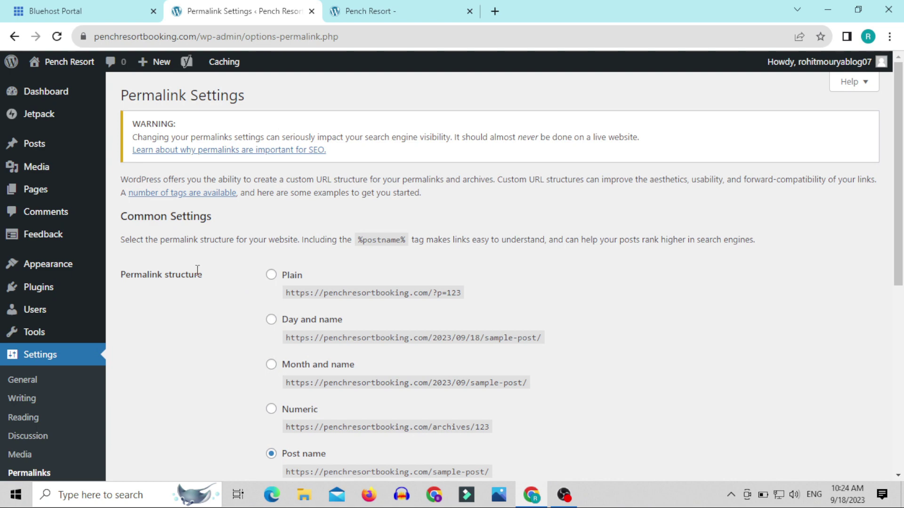
{"action": "scroll", "coordinate": [197, 273], "scroll_direction": "down", "scroll_amount": 3}
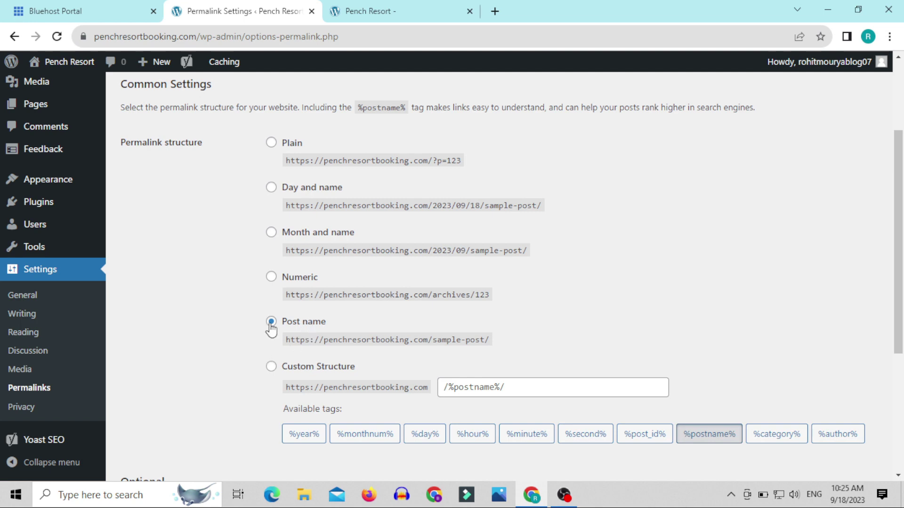
{"action": "scroll", "coordinate": [212, 420], "scroll_direction": "down", "scroll_amount": 3}
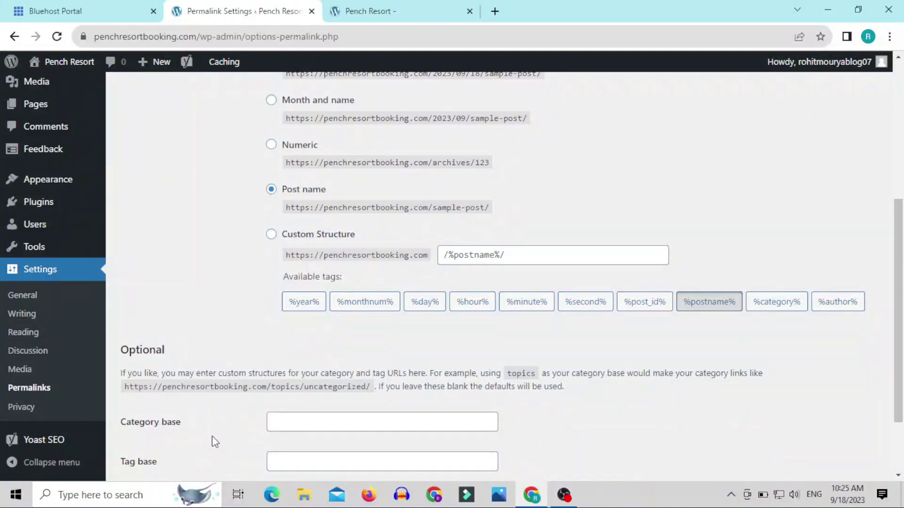
{"action": "scroll", "coordinate": [212, 442], "scroll_direction": "down", "scroll_amount": 2}
{"action": "left_click", "coordinate": [170, 413]}
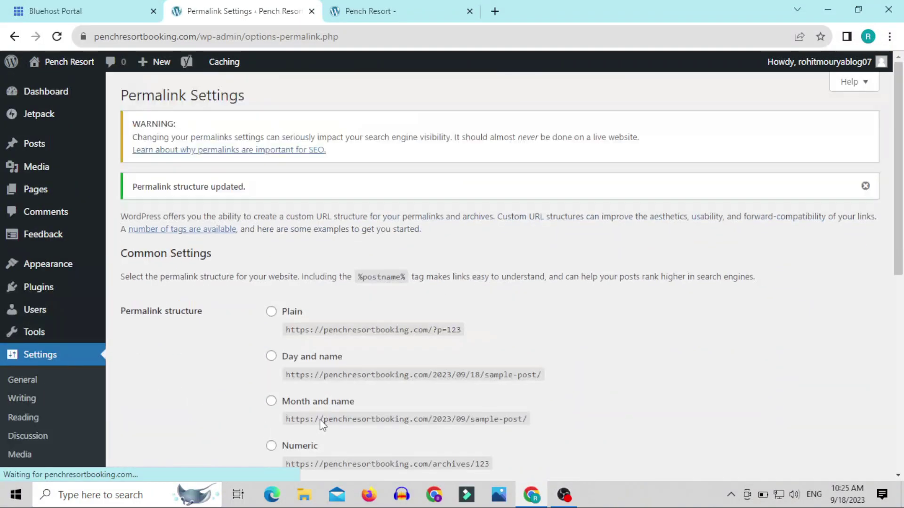
Open the Privacy settings and create a new Privacy Policy page.
{"action": "scroll", "coordinate": [320, 424], "scroll_direction": "down", "scroll_amount": 5}
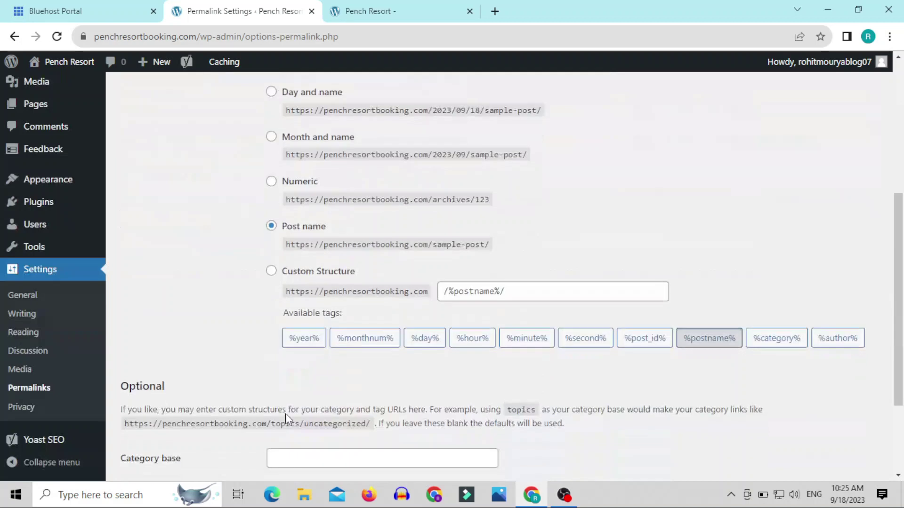
{"action": "left_click", "coordinate": [19, 408]}
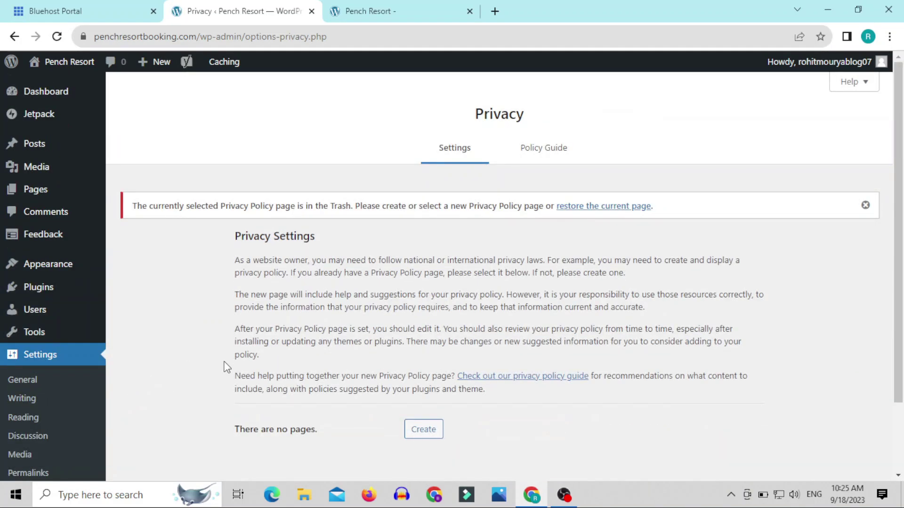
{"action": "scroll", "coordinate": [226, 366], "scroll_direction": "down", "scroll_amount": 2}
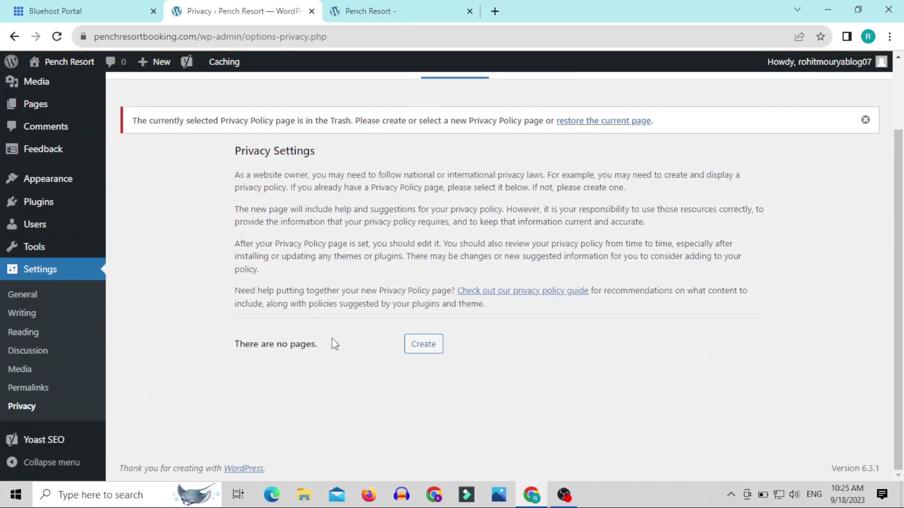
{"action": "mouse_move", "coordinate": [33, 105]}
{"action": "left_click", "coordinate": [432, 351]}
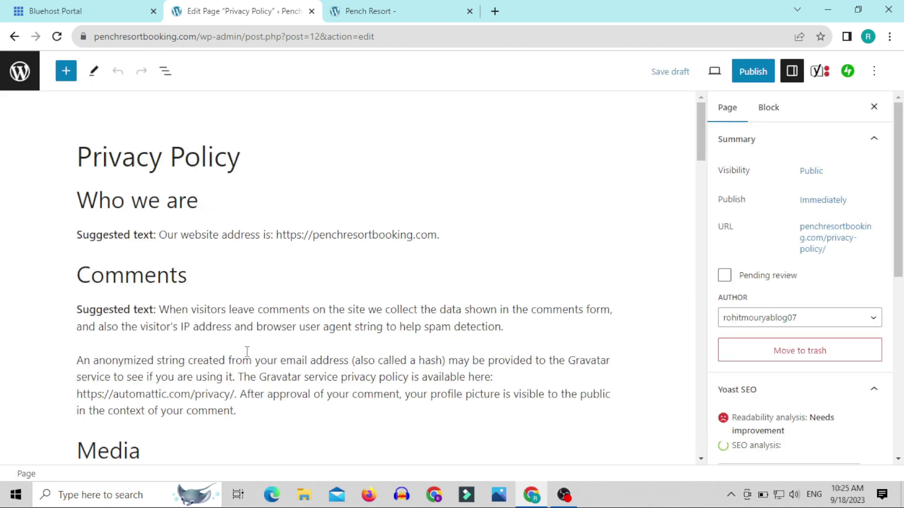
Look through the suggested text of the Privacy Policy draft and return to the Privacy settings.
{"action": "scroll", "coordinate": [246, 360], "scroll_direction": "down", "scroll_amount": 10}
{"action": "scroll", "coordinate": [247, 359], "scroll_direction": "down", "scroll_amount": 15}
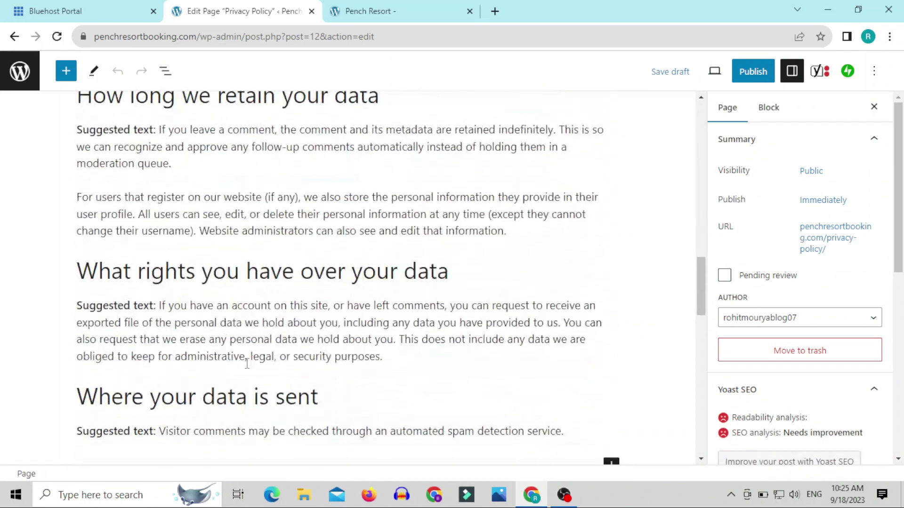
{"action": "scroll", "coordinate": [249, 370], "scroll_direction": "up", "scroll_amount": 20}
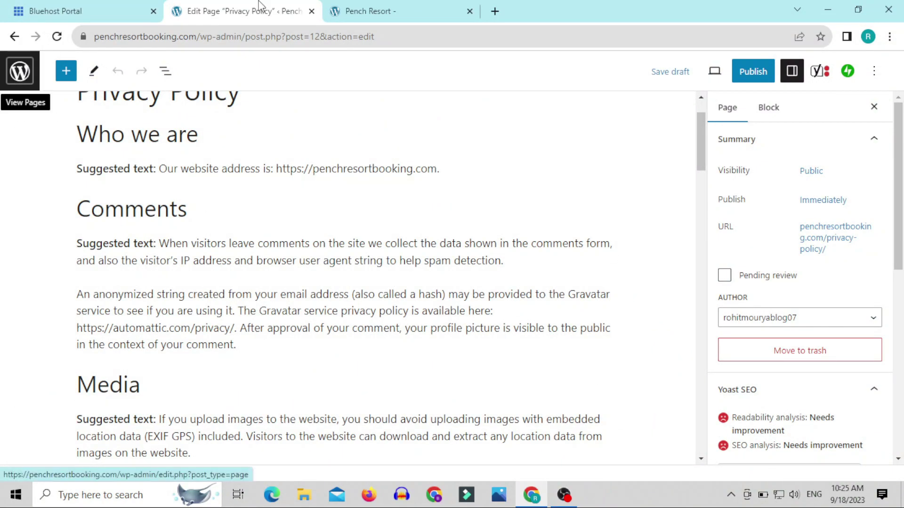
{"action": "left_click", "coordinate": [20, 71]}
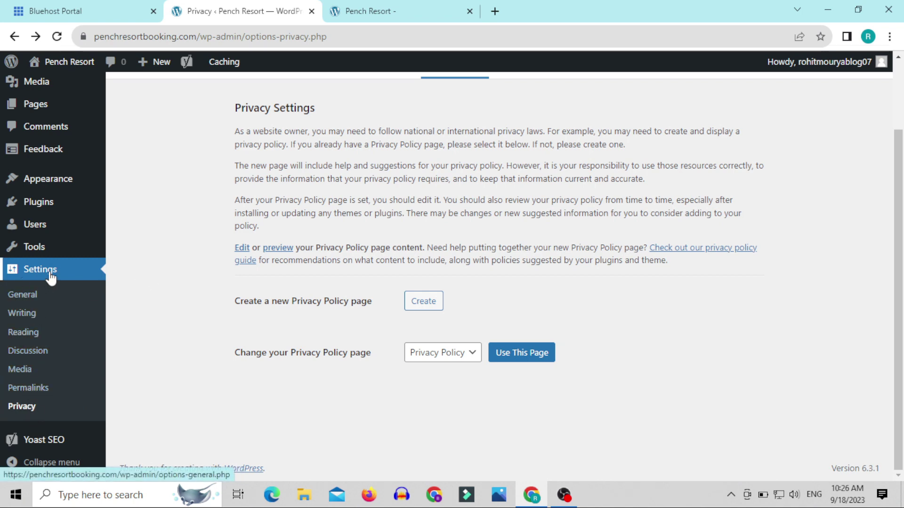
{"action": "scroll", "coordinate": [132, 291], "scroll_direction": "up", "scroll_amount": 1}
{"action": "scroll", "coordinate": [133, 291], "scroll_direction": "up", "scroll_amount": 2}
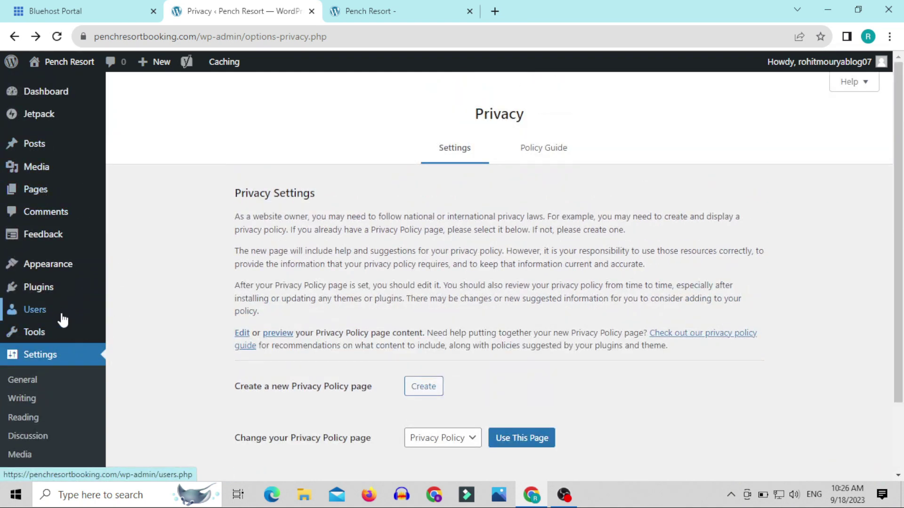
{"action": "mouse_move", "coordinate": [54, 296]}
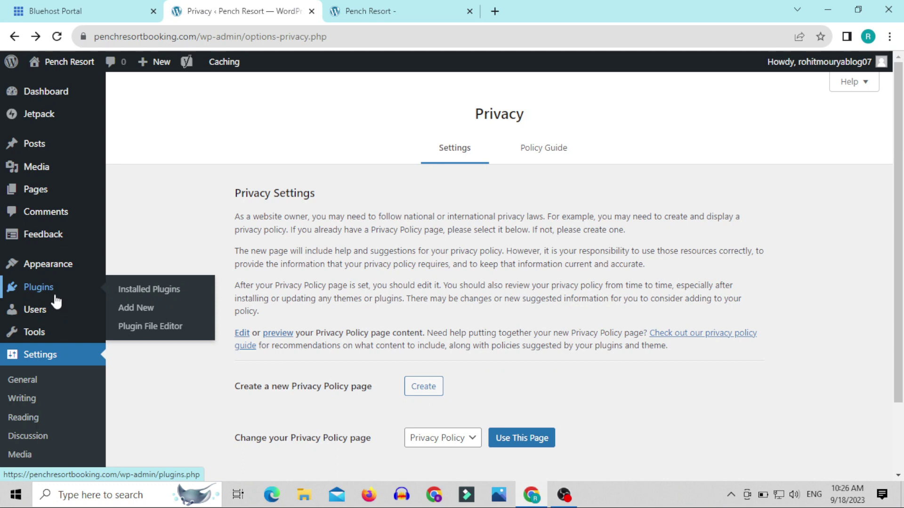
{"action": "mouse_move", "coordinate": [79, 267]}
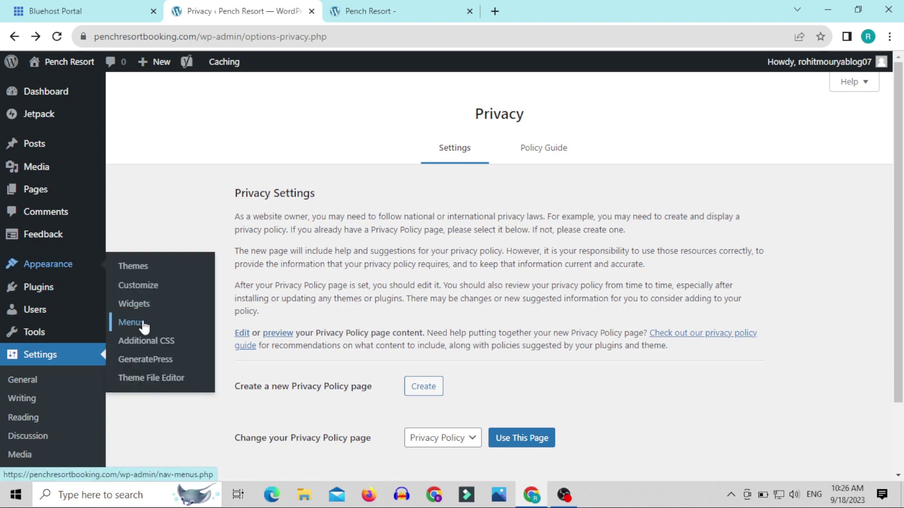
{"action": "mouse_move", "coordinate": [72, 122]}
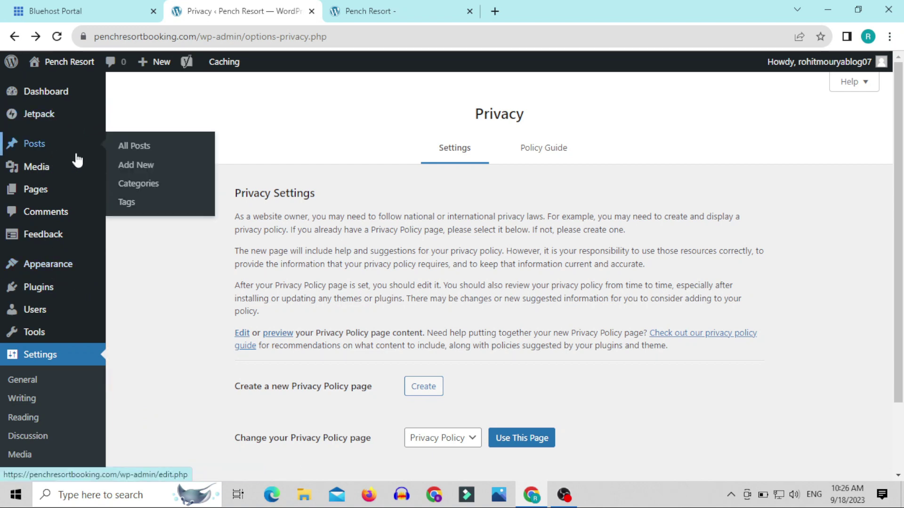